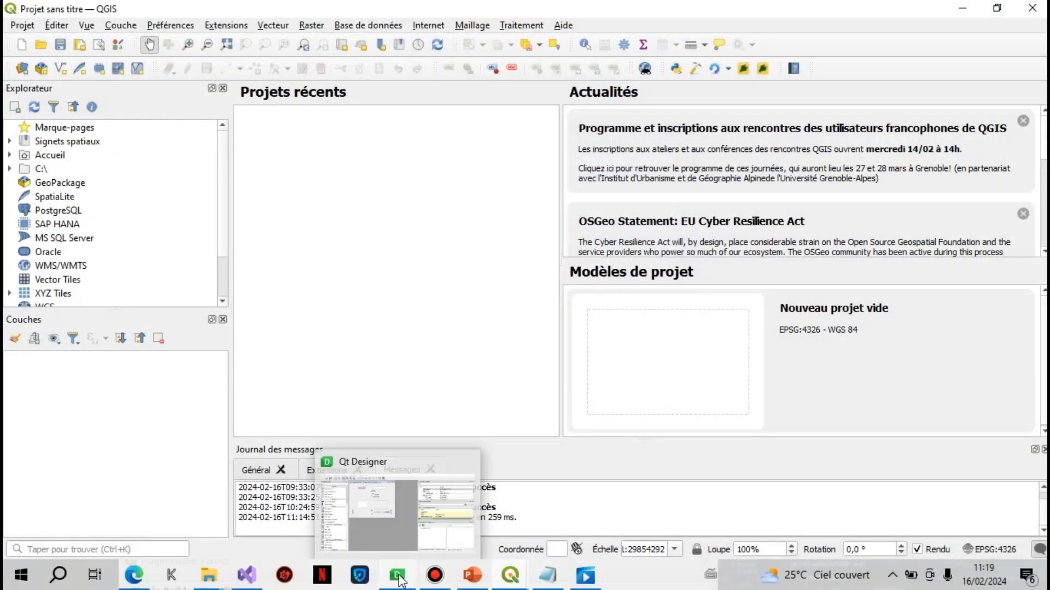
# Step: Switch to Qt Designer, delete every widget including the button box from the VARIOGRAMME dialog, and enlarge the empty form slightly
pyautogui.click(399, 576)
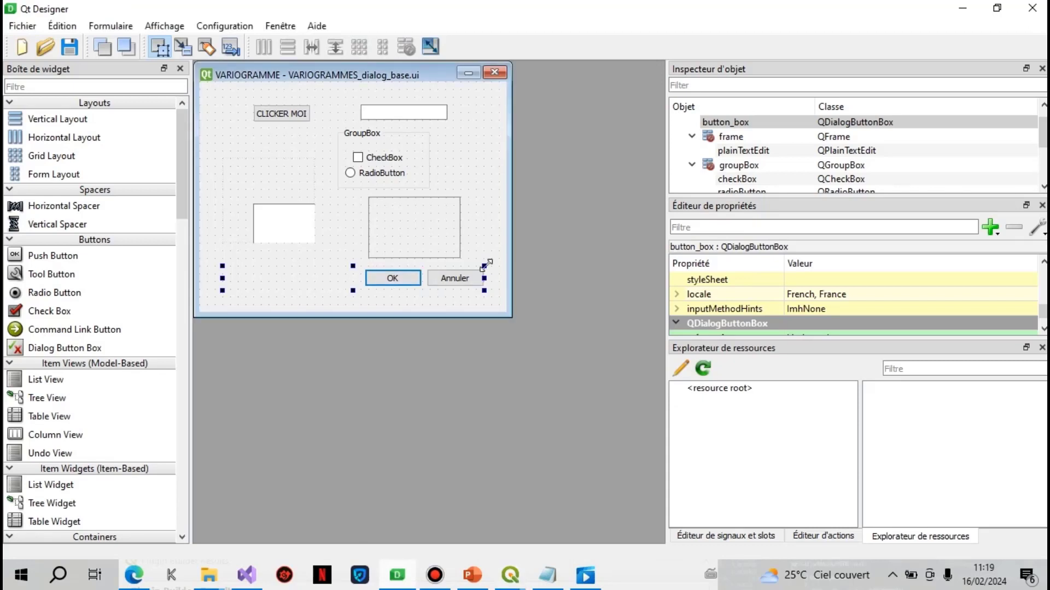
pyautogui.moveTo(481, 237); pyautogui.dragTo(251, 115)
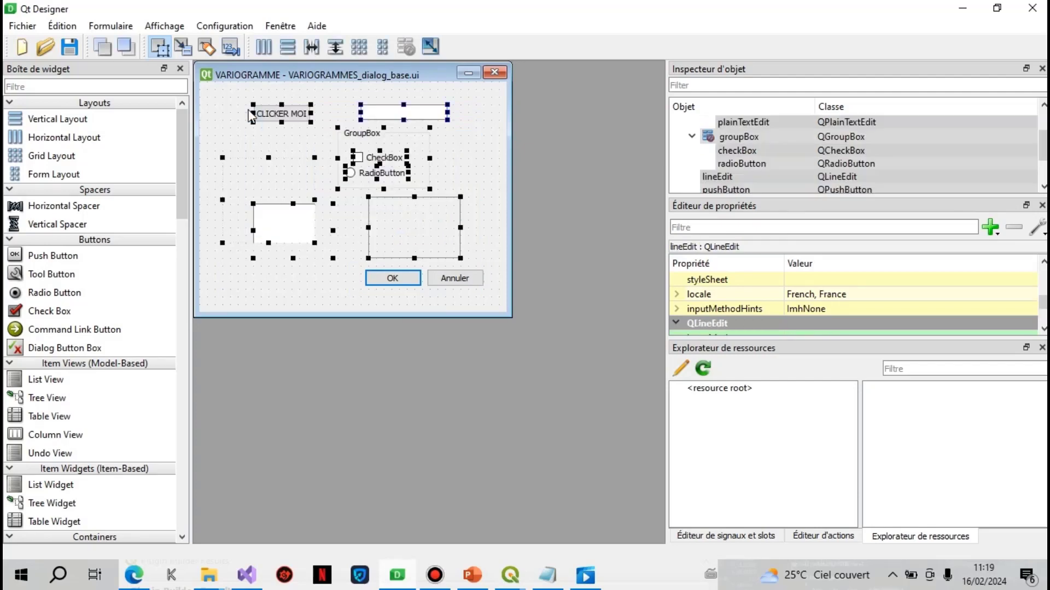
pyautogui.press('Delete')
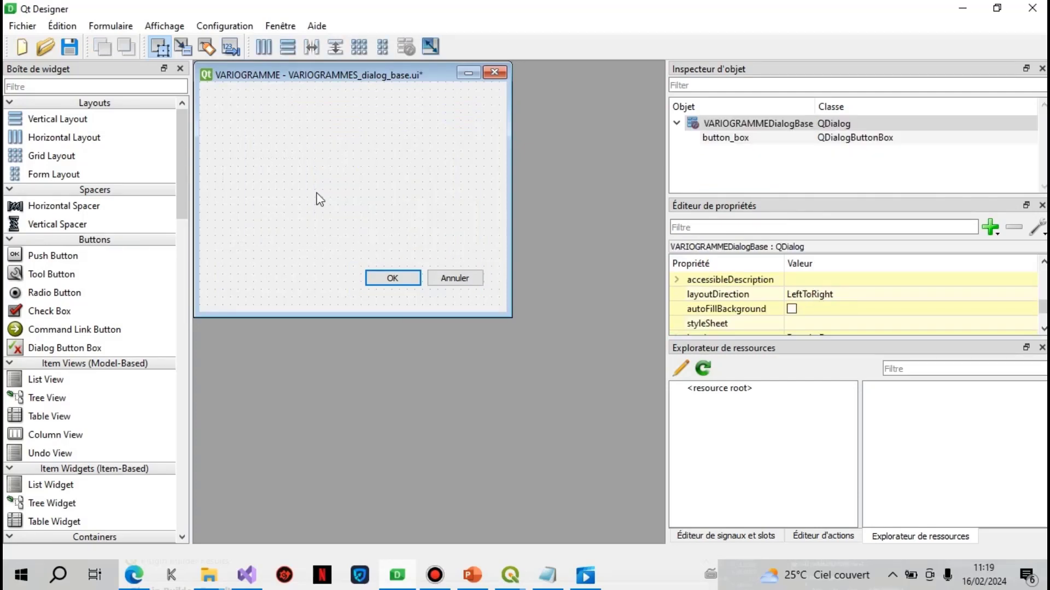
pyautogui.moveTo(488, 296); pyautogui.dragTo(221, 252)
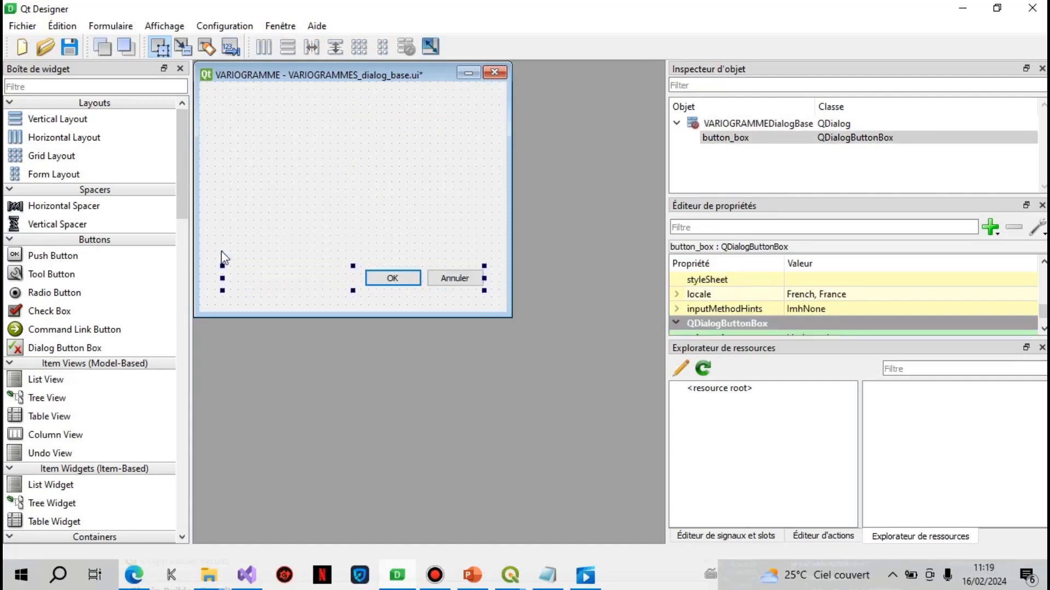
pyautogui.press('Delete')
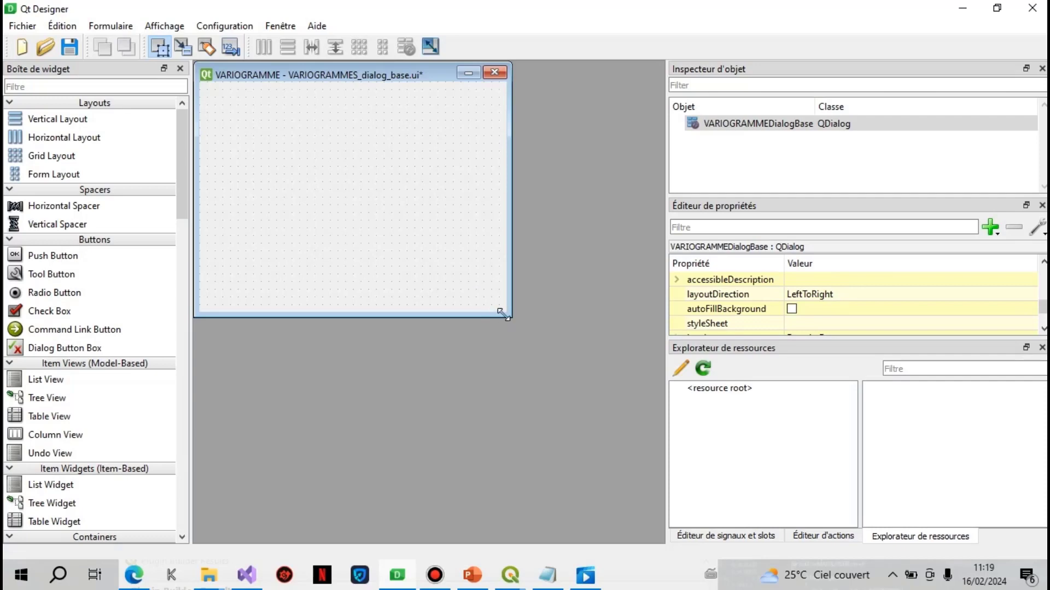
pyautogui.moveTo(502, 313); pyautogui.dragTo(510, 322)
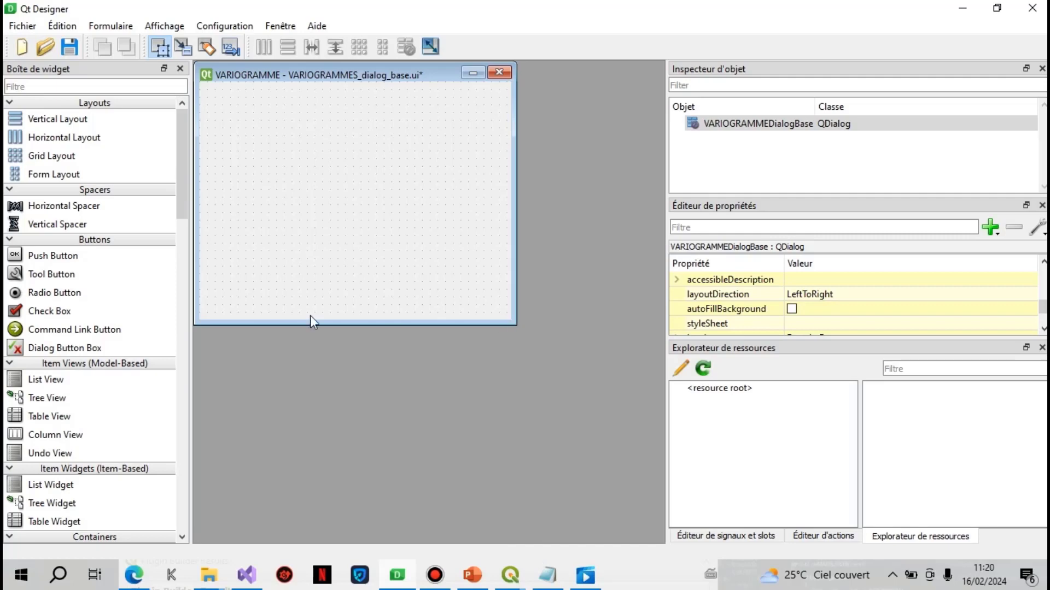
# Step: Add a group box near the top of the dialog and widen it across most of the form
pyautogui.moveTo(180, 200); pyautogui.dragTo(177, 272)
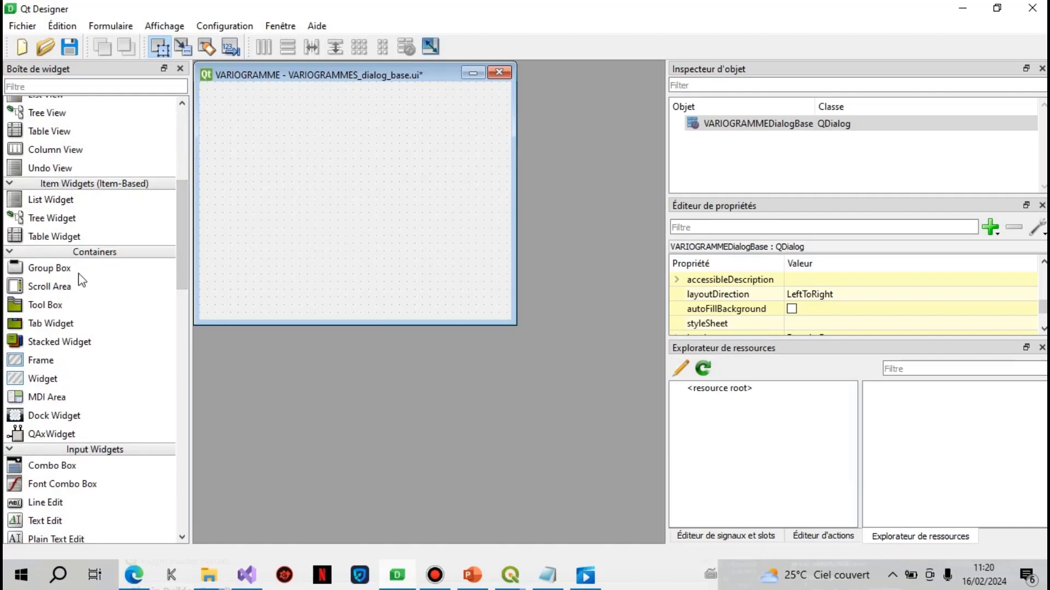
pyautogui.moveTo(53, 277); pyautogui.dragTo(226, 117)
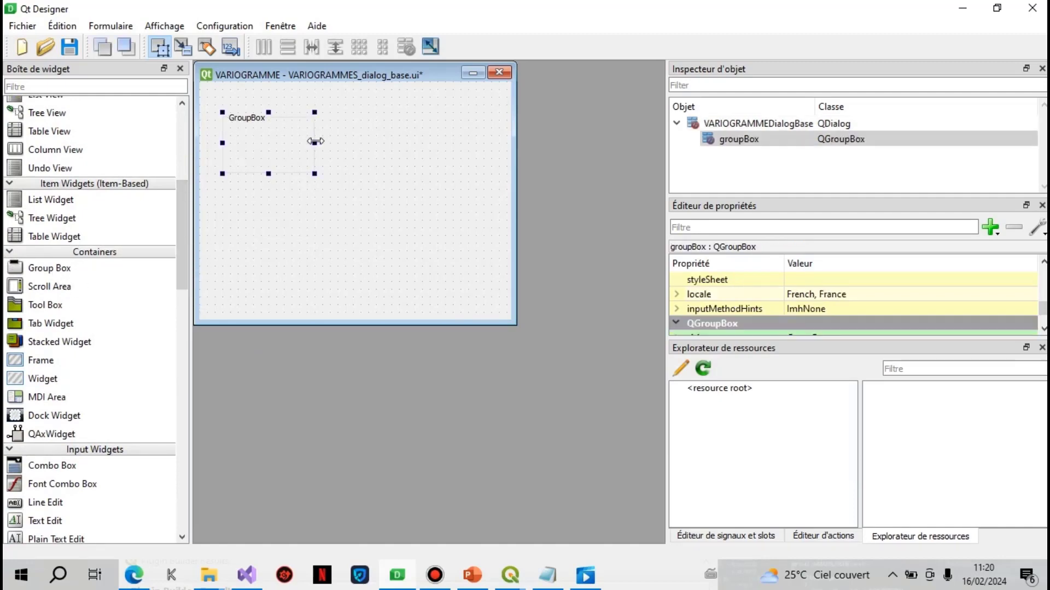
pyautogui.moveTo(314, 145); pyautogui.dragTo(474, 145)
# Step: Set the group box's title to CHARGEMENT
pyautogui.scroll(-2, 1042, 311)
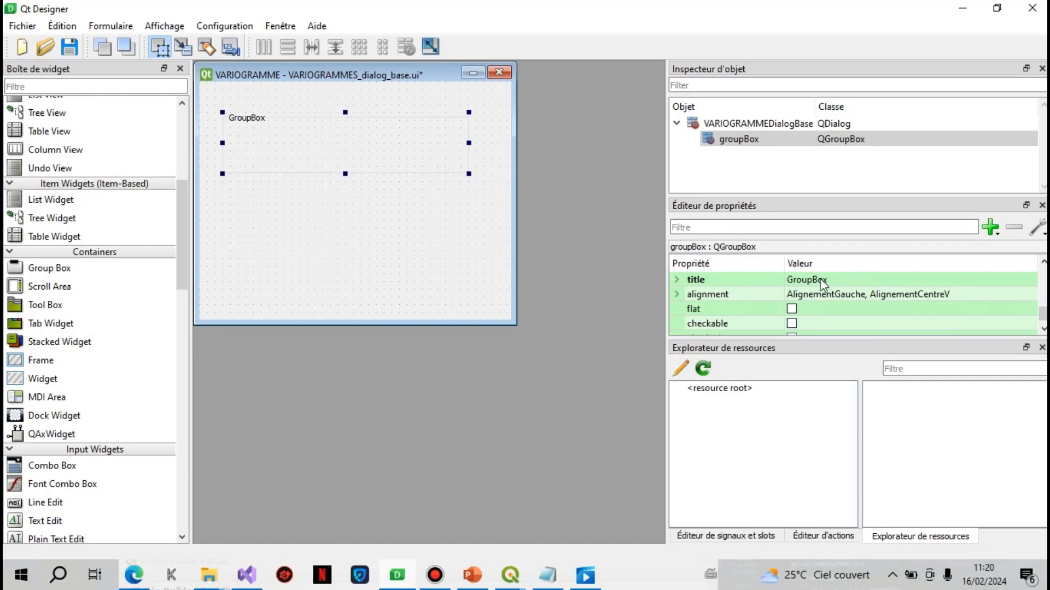
pyautogui.click(839, 281)
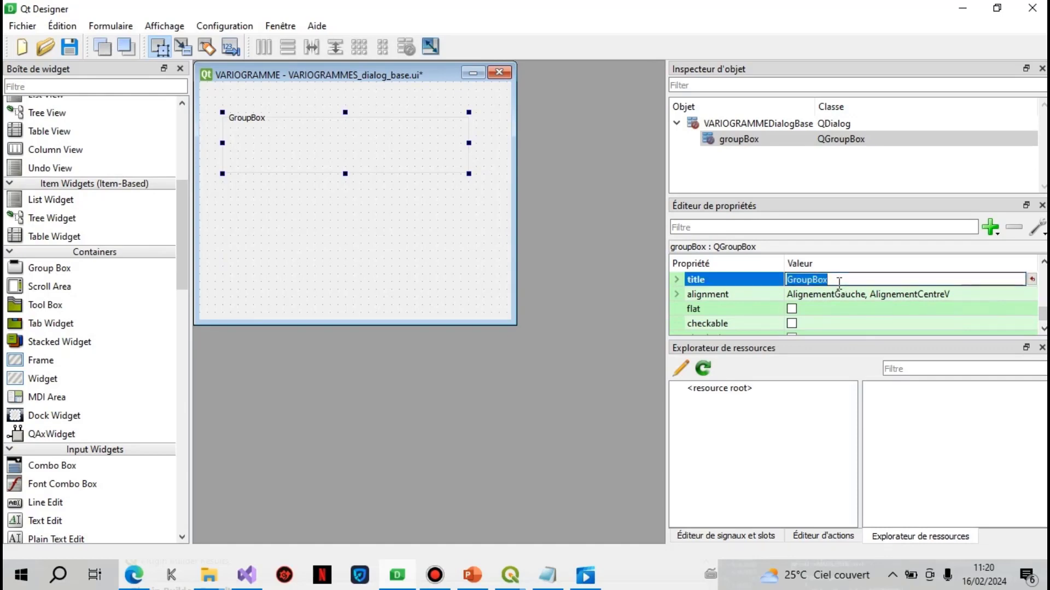
pyautogui.write('CH')
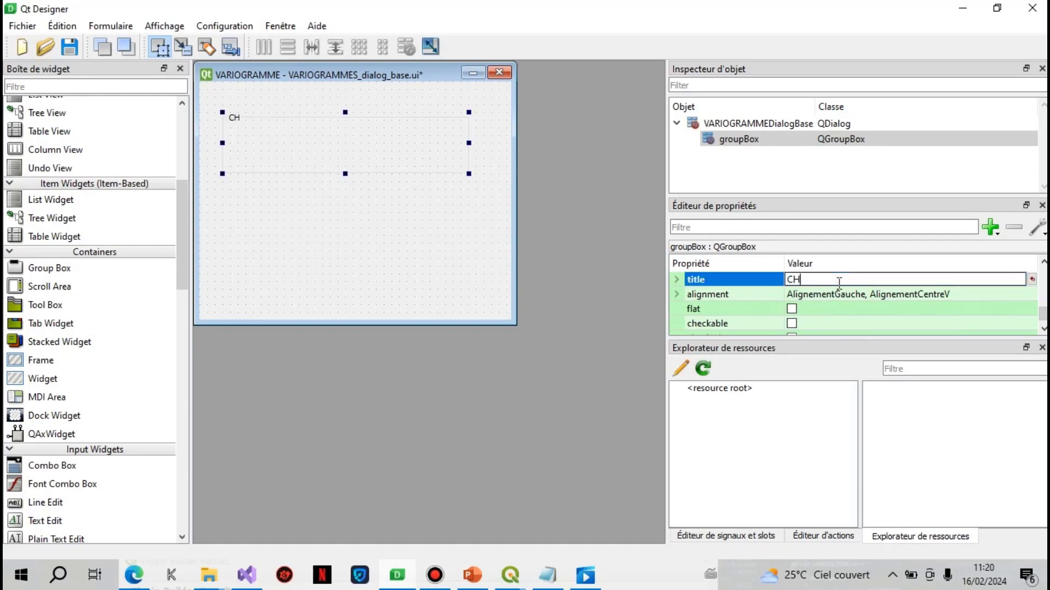
pyautogui.write('ARGEMENT')
pyautogui.press('Return')
pyautogui.click(445, 231)
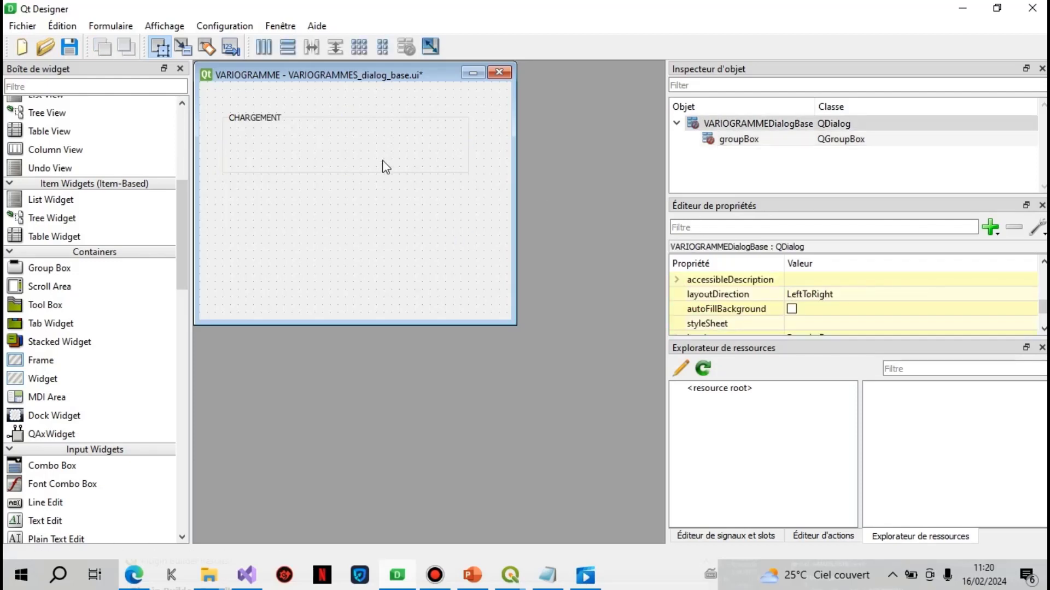
# Step: Widen the CHARGEMENT group box slightly by moving its right edge outward
pyautogui.click(425, 158)
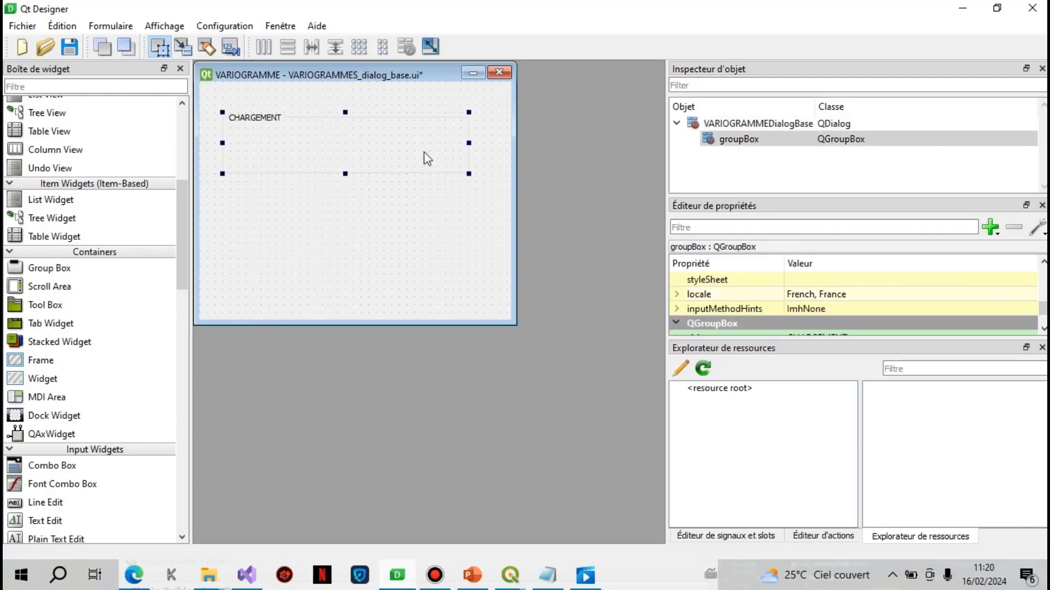
pyautogui.click(473, 147)
pyautogui.click(469, 146)
pyautogui.moveTo(469, 143); pyautogui.dragTo(484, 143)
# Step: Add a line edit inside the CHARGEMENT group box and stretch it over most of the box's width
pyautogui.click(23, 86)
pyautogui.write('LIN')
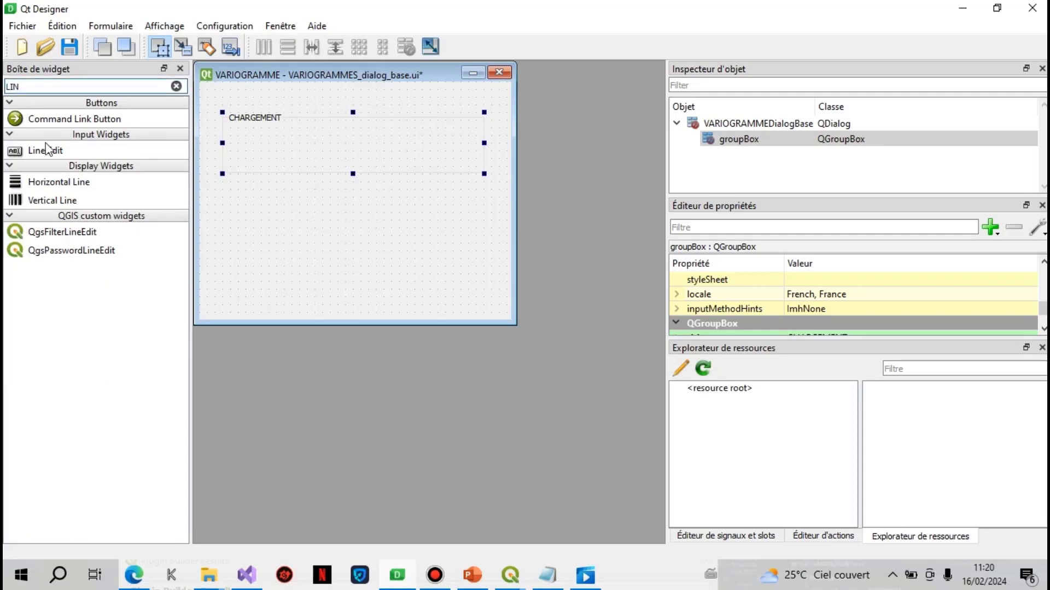
pyautogui.moveTo(68, 152); pyautogui.dragTo(238, 142)
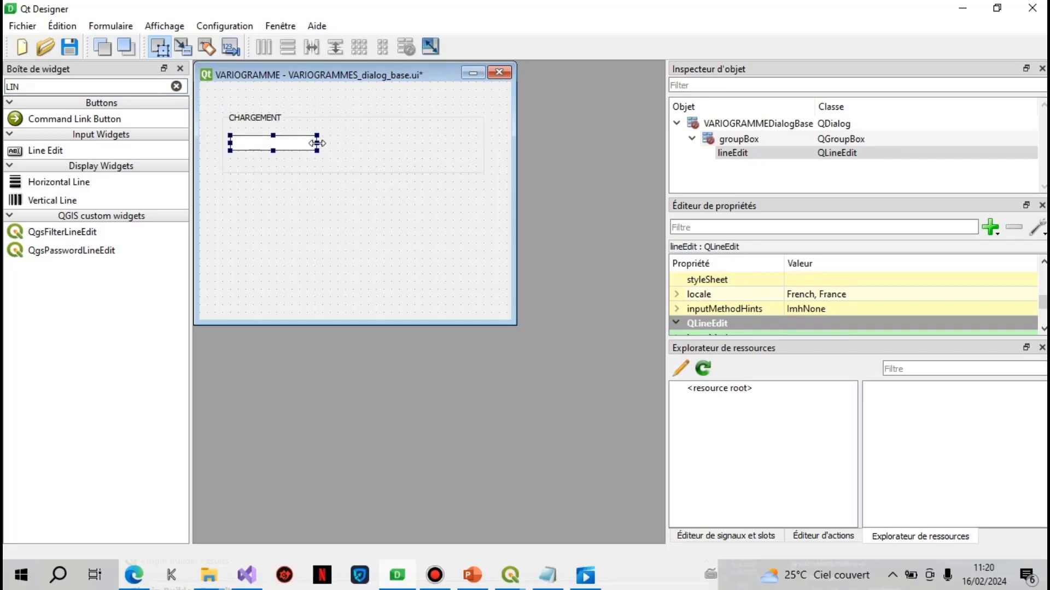
pyautogui.moveTo(318, 135); pyautogui.dragTo(435, 141)
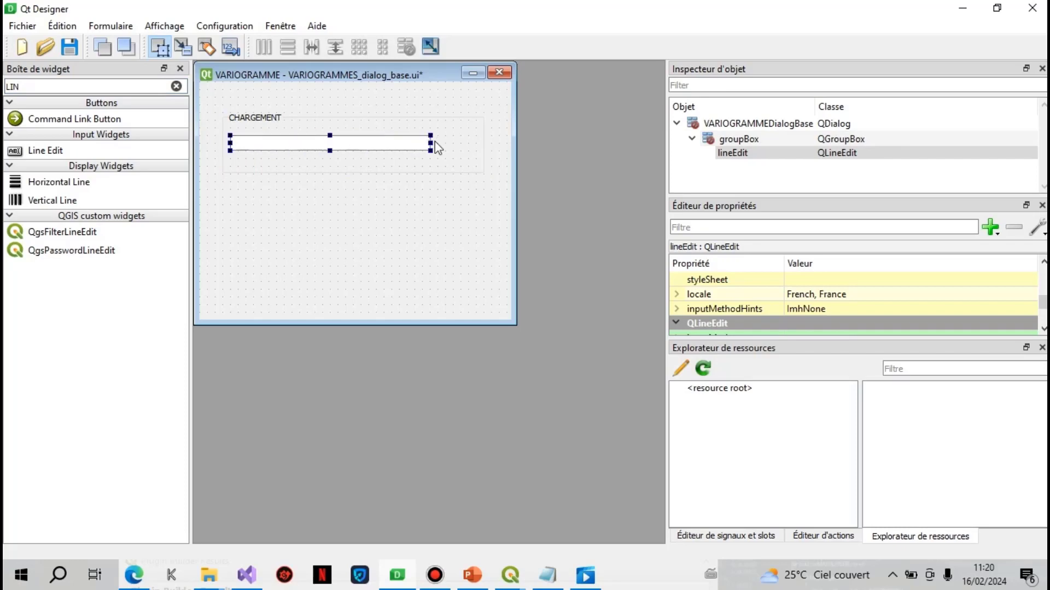
# Step: Enlarge the CHARGEMENT group box slightly downward and to the right around the line edit
pyautogui.click(372, 170)
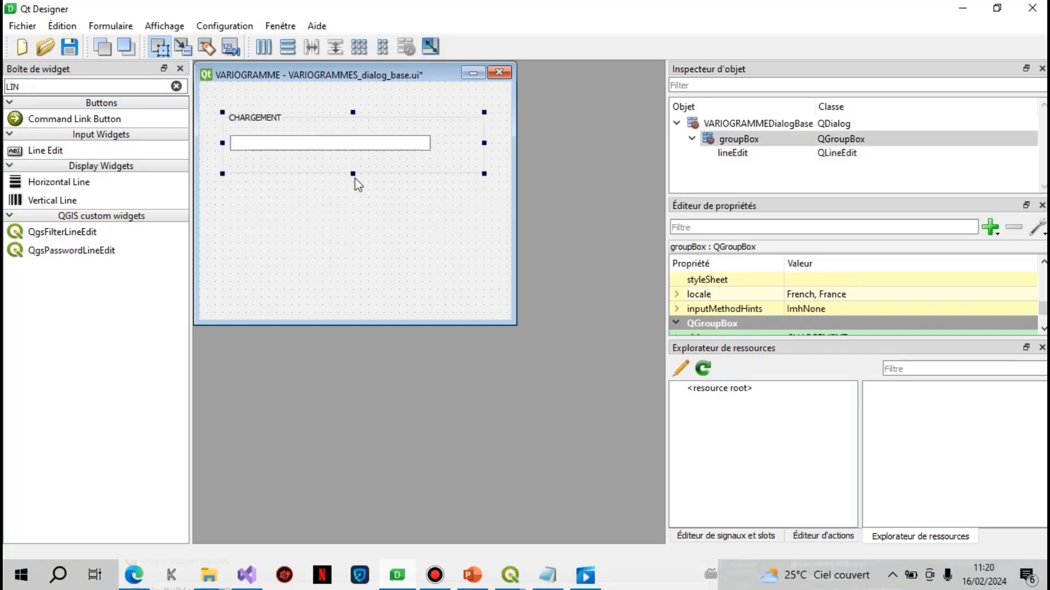
pyautogui.click(357, 183)
pyautogui.click(354, 173)
pyautogui.moveTo(355, 174); pyautogui.dragTo(353, 182)
pyautogui.moveTo(484, 146); pyautogui.dragTo(493, 143)
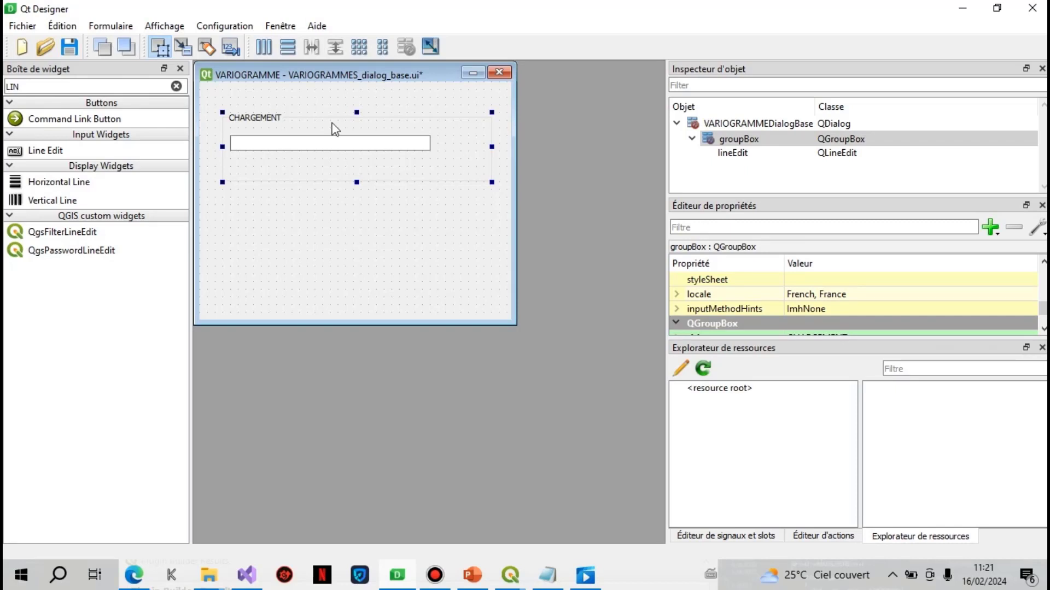
# Step: Add a push button to the right of the line edit, widening the form and the group box to fit it
pyautogui.press('BackSpace')
pyautogui.press('BackSpace')
pyautogui.press('BackSpace')
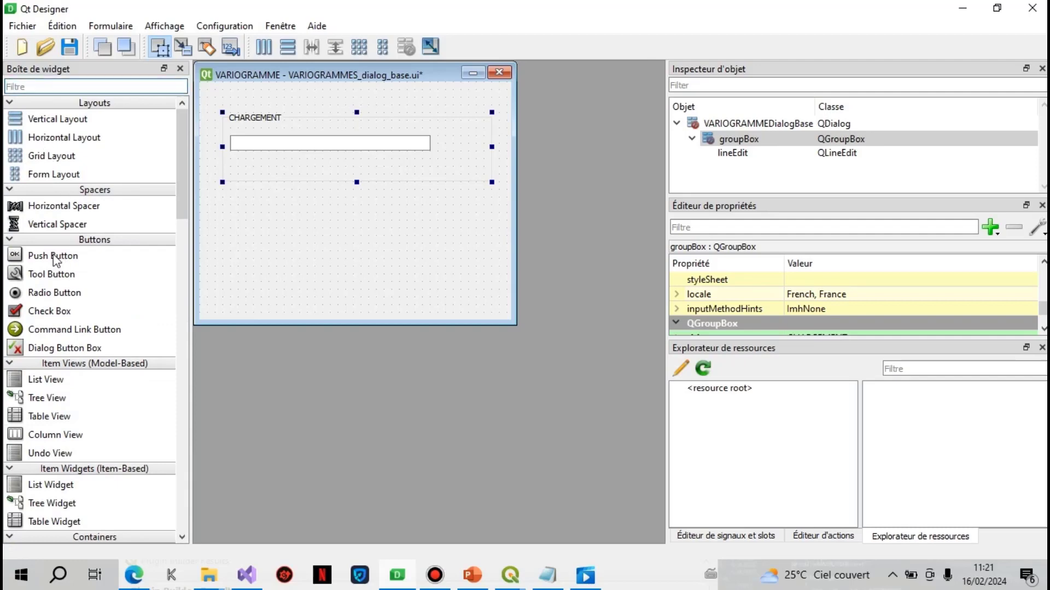
pyautogui.moveTo(53, 255); pyautogui.dragTo(439, 146)
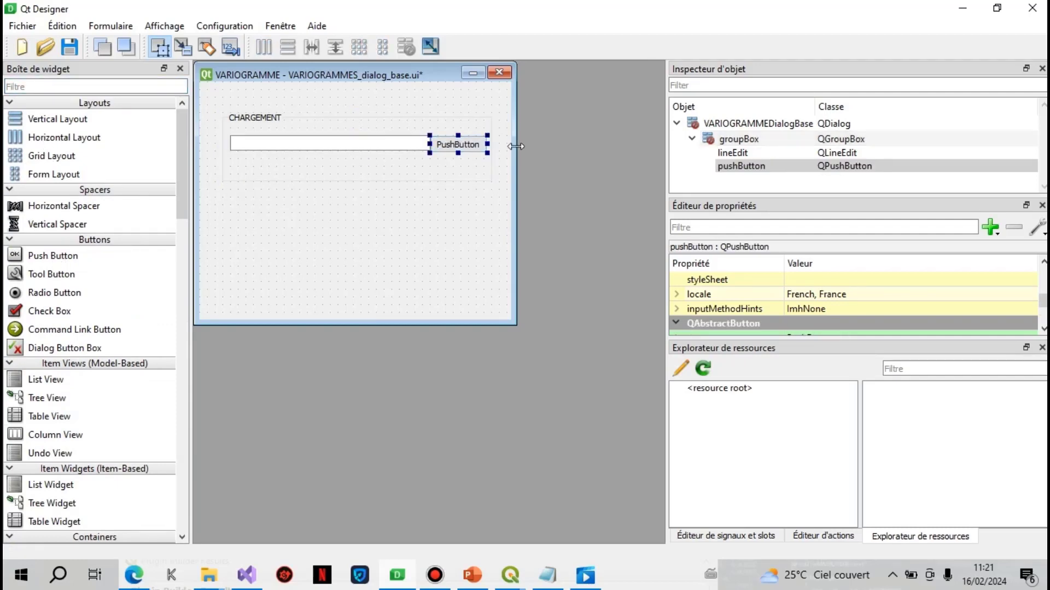
pyautogui.moveTo(516, 147); pyautogui.dragTo(471, 143)
pyautogui.click(488, 162)
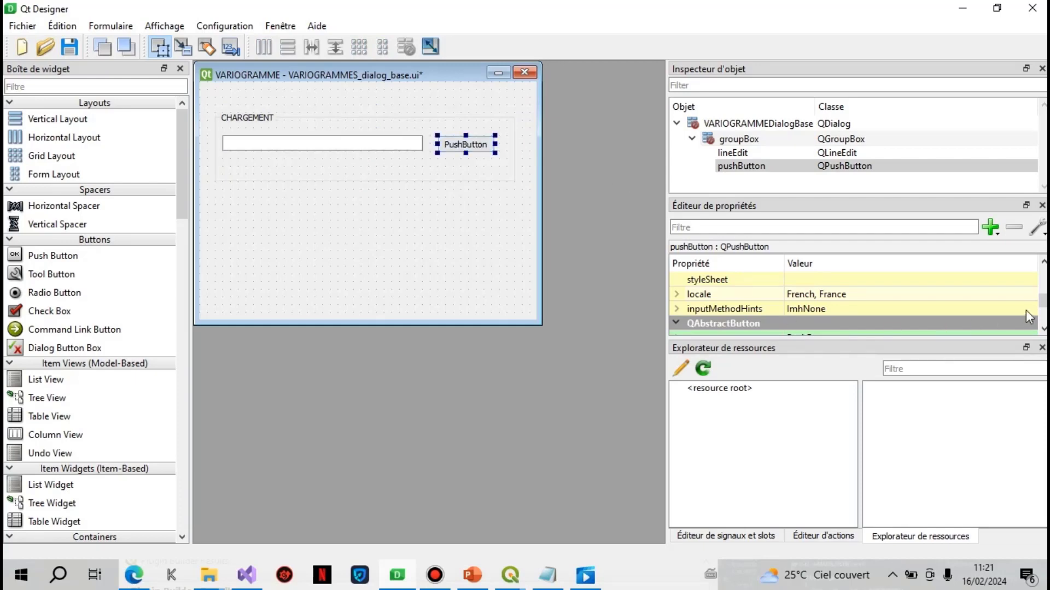
pyautogui.moveTo(1044, 299); pyautogui.dragTo(1044, 322)
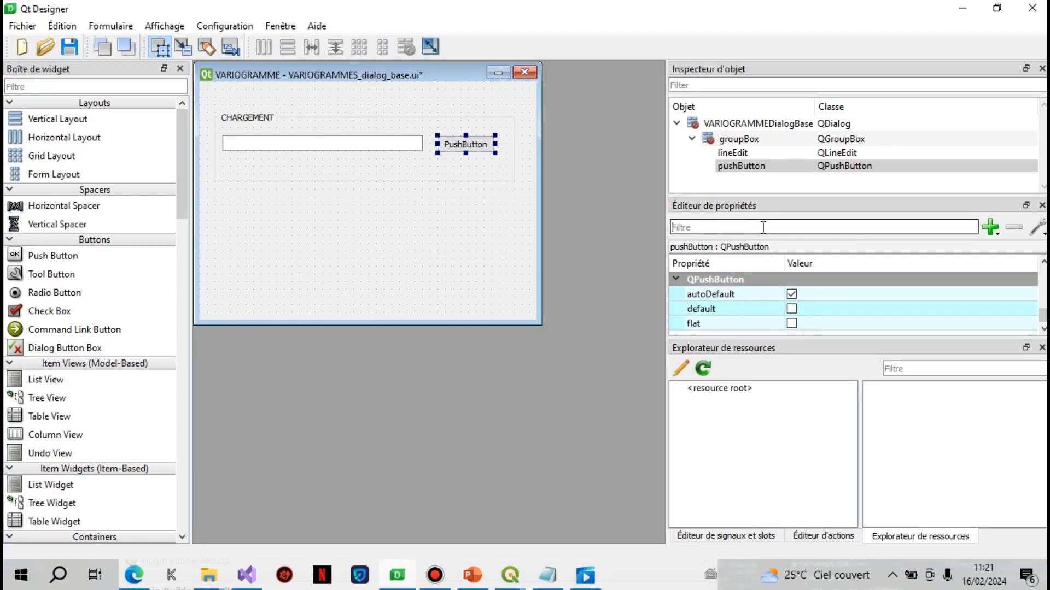
pyautogui.write('Tit')
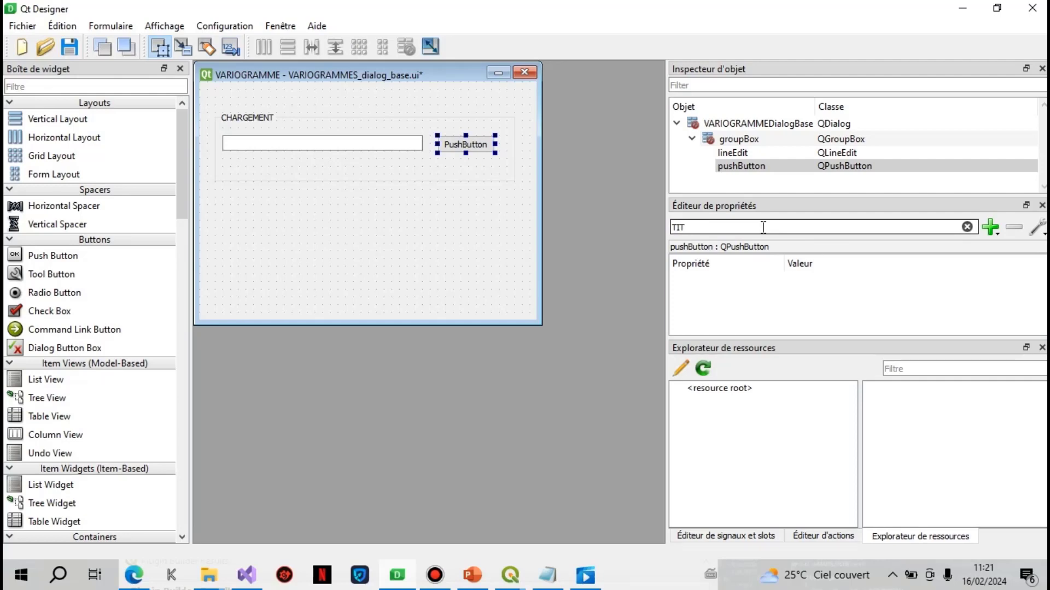
pyautogui.press('BackSpace')
pyautogui.press('BackSpace')
pyautogui.press('BackSpace')
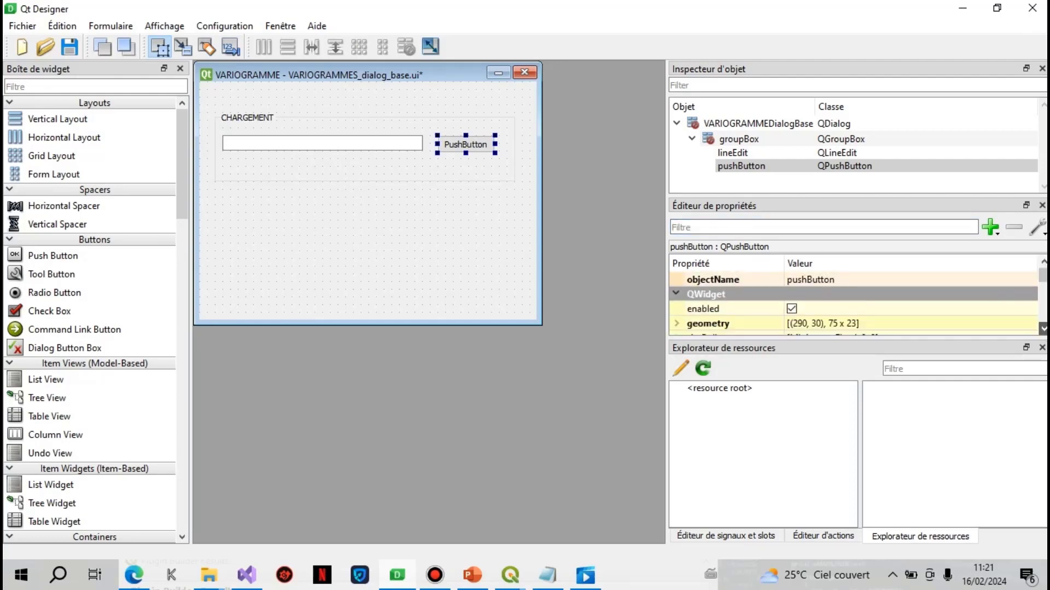
# Step: Set the push button's text to "Parcourrir..."
pyautogui.scroll(-5, 853, 306)
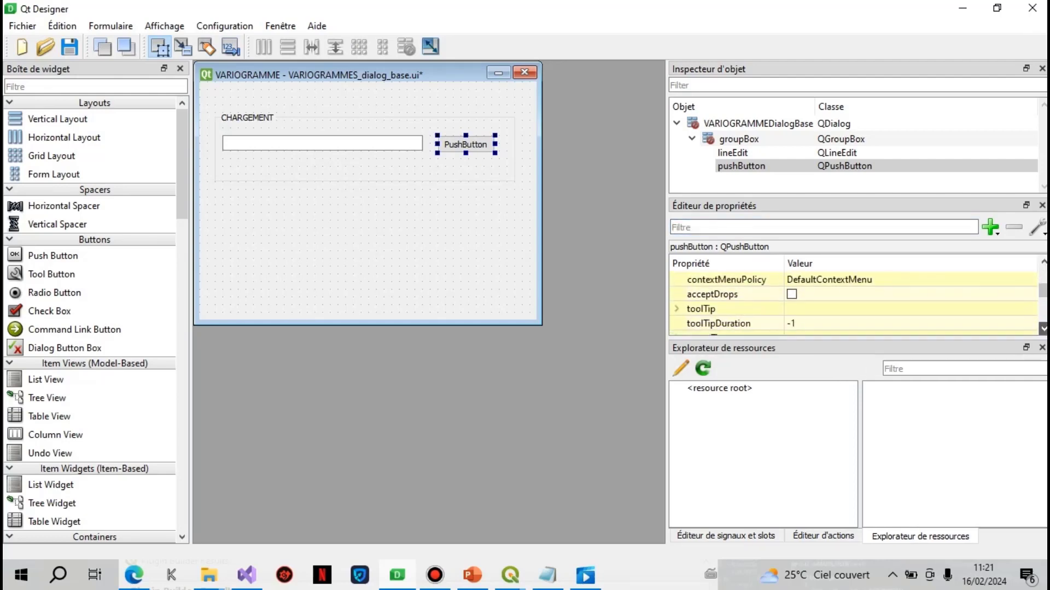
pyautogui.scroll(-4, 853, 306)
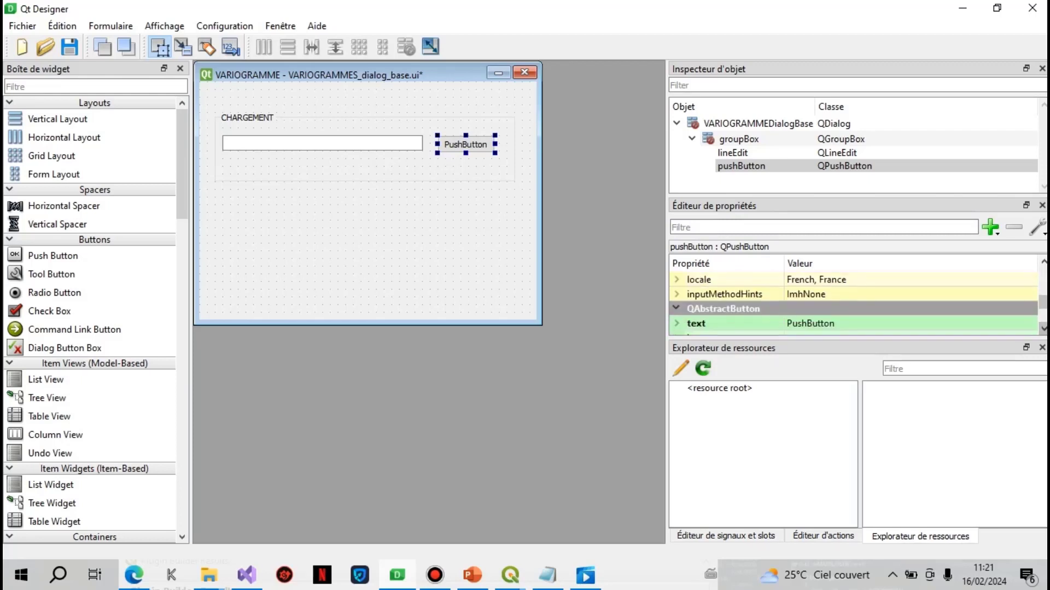
pyautogui.scroll(-1, 973, 318)
pyautogui.click(843, 308)
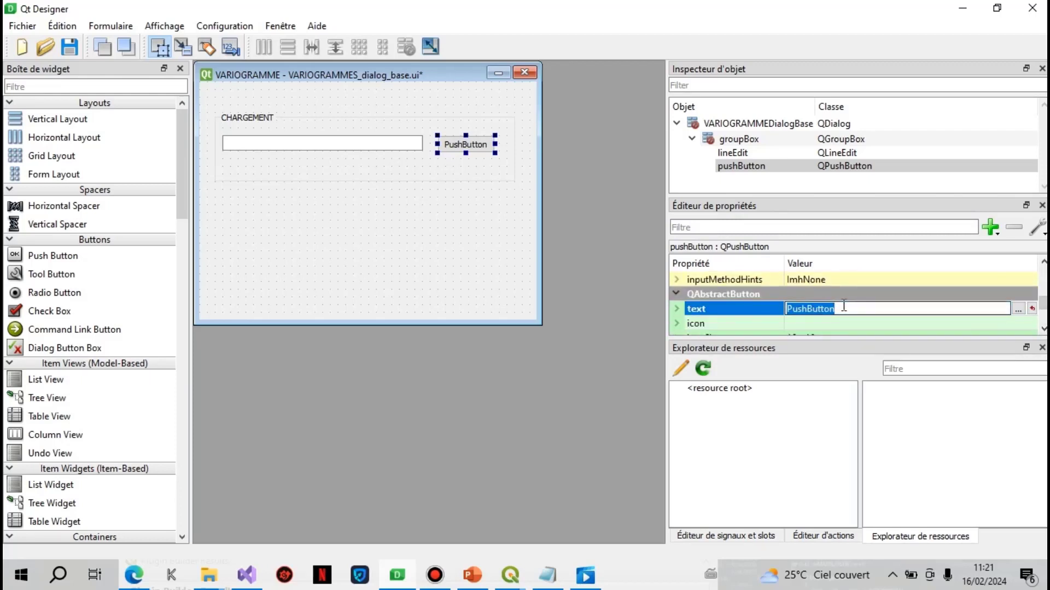
pyautogui.write('p')
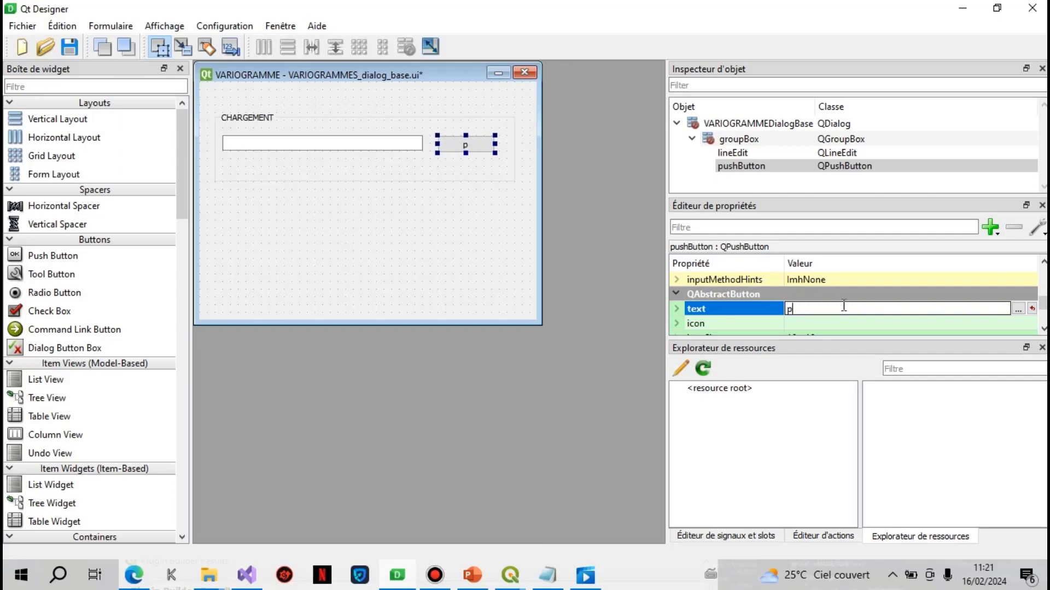
pyautogui.write('ASR')
pyautogui.press('BackSpace')
pyautogui.press('BackSpace')
pyautogui.press('BackSpace')
pyautogui.press('BackSpace')
pyautogui.write('pARCOURRIR')
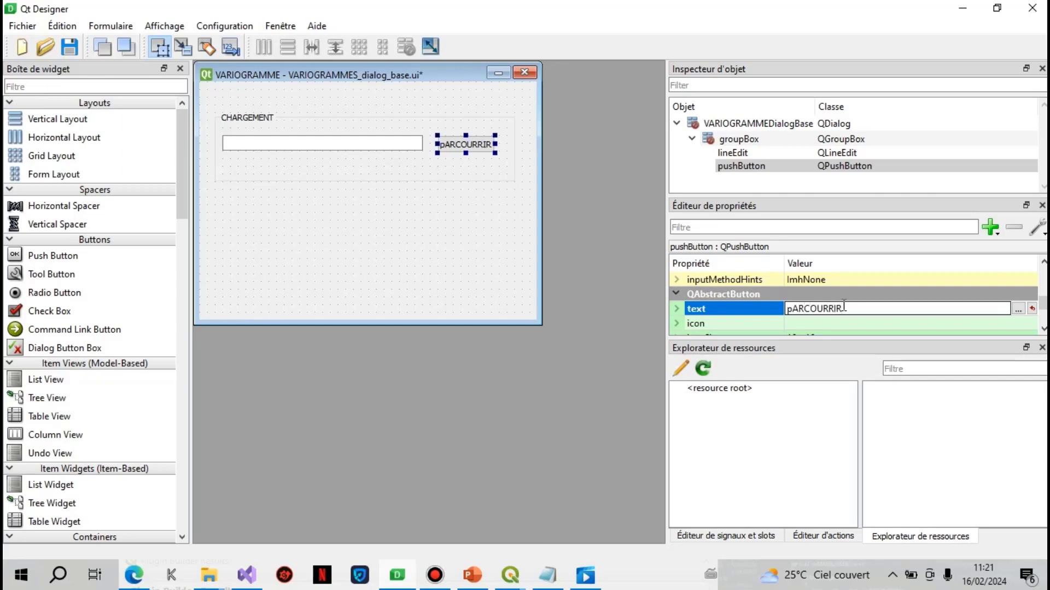
pyautogui.press('BackSpace')
pyautogui.press('BackSpace')
pyautogui.press('BackSpace')
pyautogui.press('BackSpace')
pyautogui.press('BackSpace')
pyautogui.press('BackSpace')
pyautogui.press('BackSpace')
pyautogui.press('BackSpace')
pyautogui.press('BackSpace')
pyautogui.press('BackSpace')
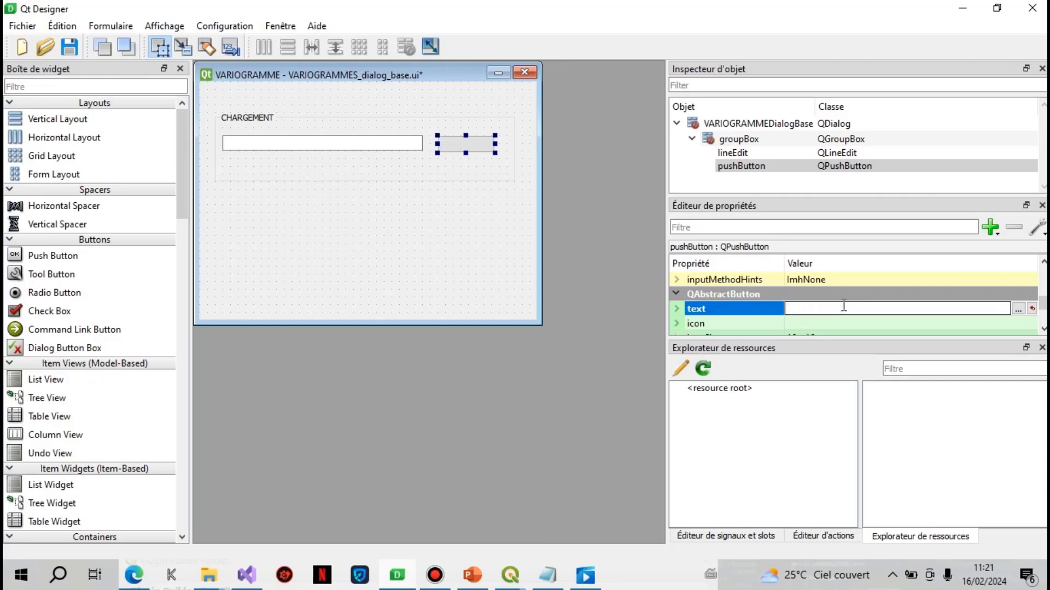
pyautogui.write('p')
pyautogui.press('BackSpace')
pyautogui.write('Parcourrir...')
pyautogui.click(418, 235)
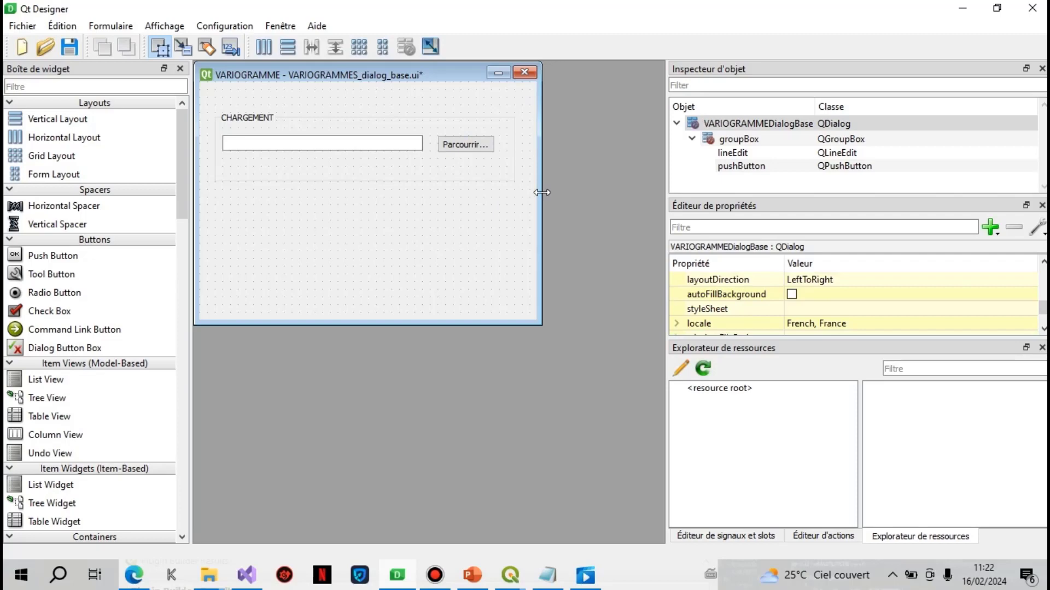
# Step: Extend the CHARGEMENT group box slightly downward and place a copy of the Parcourrir... button directly below the original
pyautogui.click(384, 172)
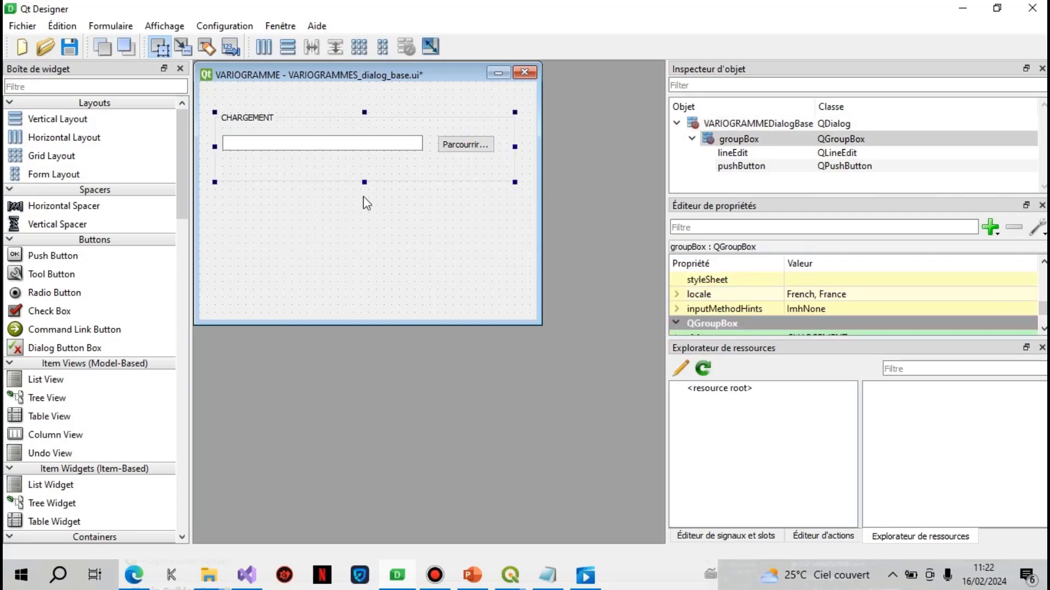
pyautogui.moveTo(364, 182); pyautogui.dragTo(362, 189)
pyautogui.click(459, 152)
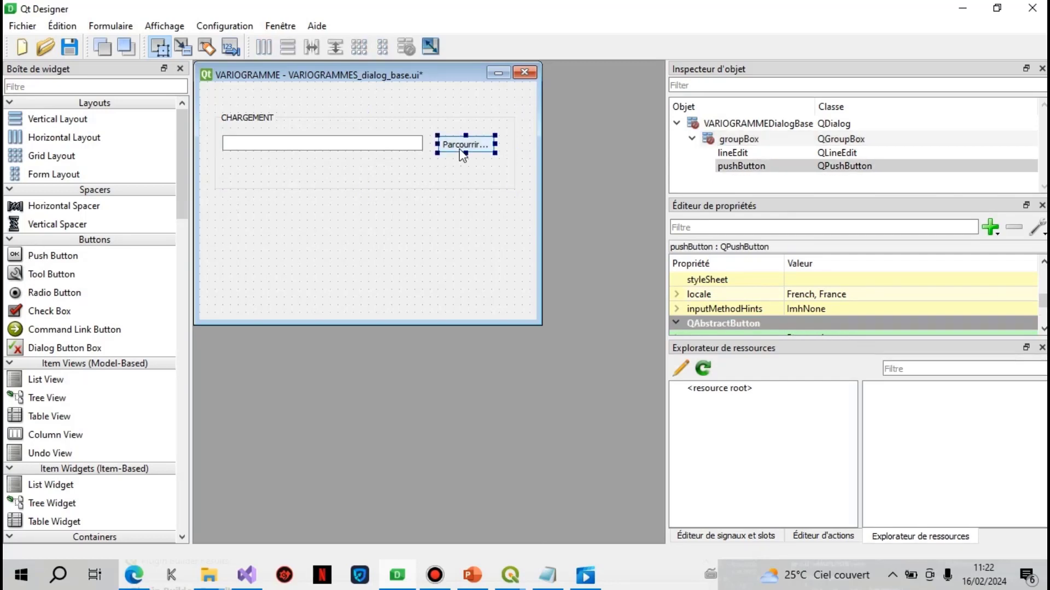
pyautogui.moveTo(462, 154)
pyautogui.mouseDown()
pyautogui.moveTo(481, 164)
pyautogui.moveTo(467, 174)
pyautogui.mouseUp()
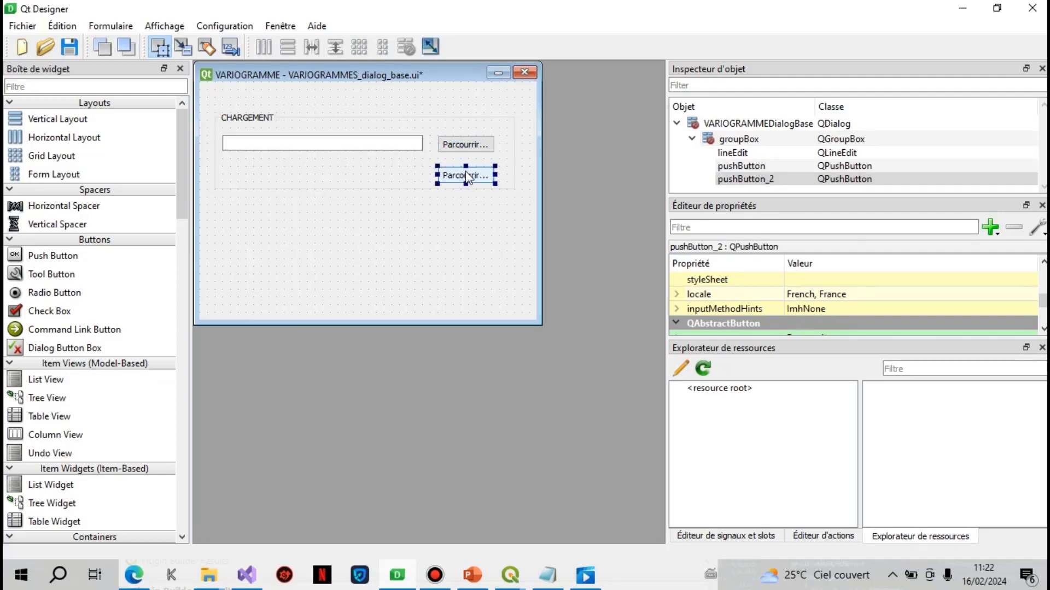
# Step: Set the text of the lower push button in the CHARGEMENT group to "Charger"
pyautogui.click(1044, 329)
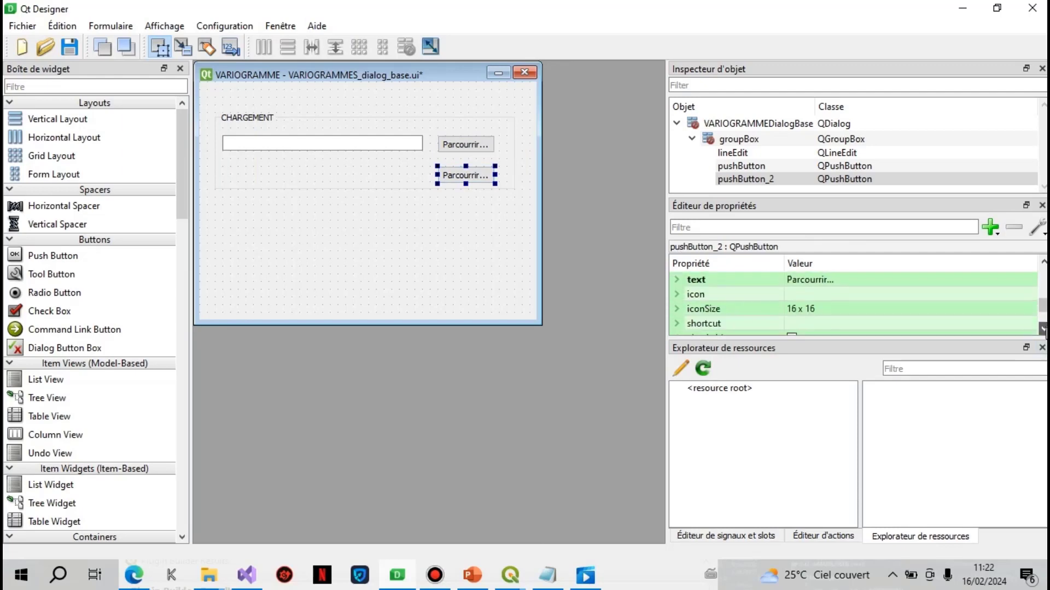
pyautogui.click(844, 280)
pyautogui.write('ch')
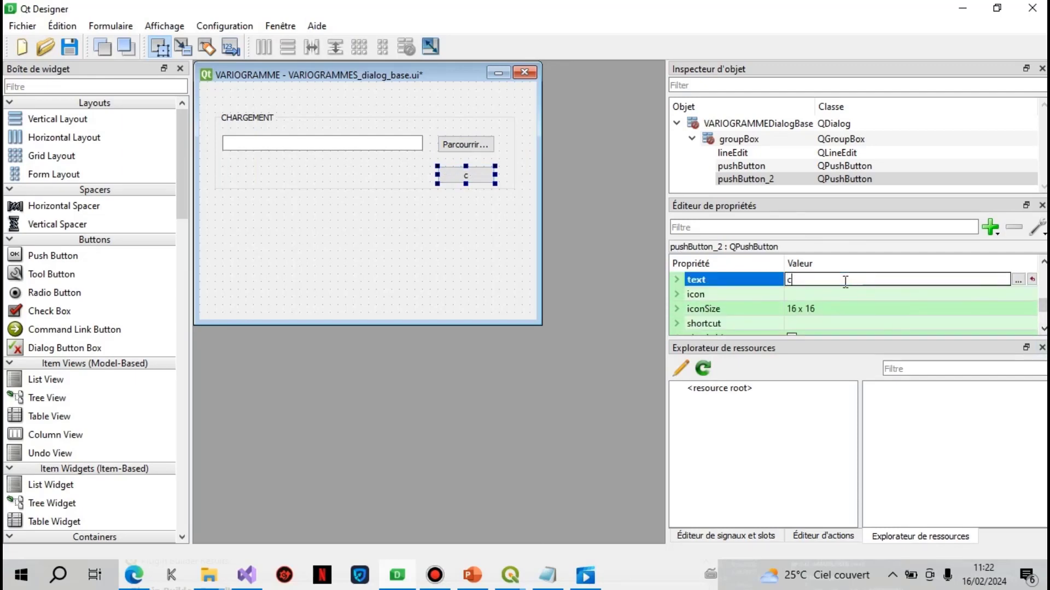
pyautogui.press('BackSpace')
pyautogui.press('BackSpace')
pyautogui.write('C')
pyautogui.write('hartger')
pyautogui.press('BackSpace')
pyautogui.press('BackSpace')
pyautogui.press('BackSpace')
pyautogui.press('BackSpace')
pyautogui.write('ger')
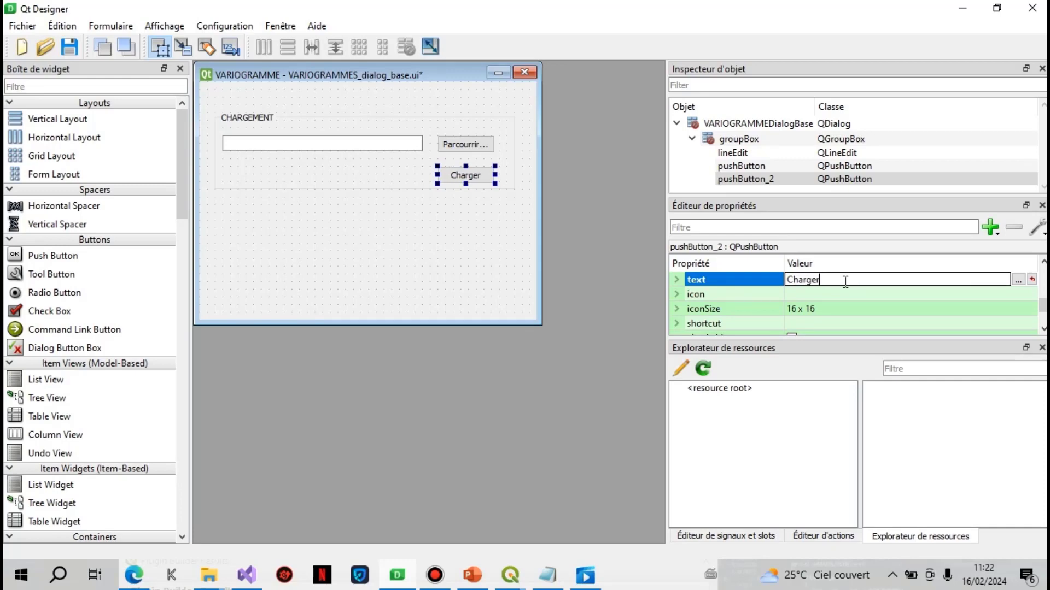
pyautogui.click(474, 251)
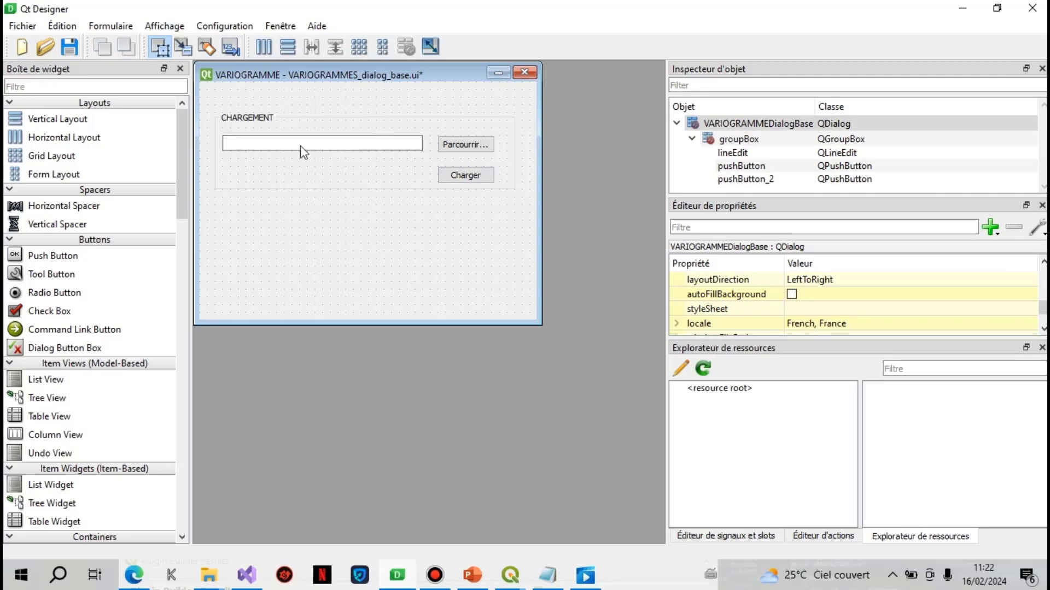
pyautogui.click(329, 145)
pyautogui.moveTo(328, 144)
pyautogui.mouseDown()
pyautogui.moveTo(316, 147)
pyautogui.moveTo(329, 151)
pyautogui.mouseUp()
pyautogui.click(320, 250)
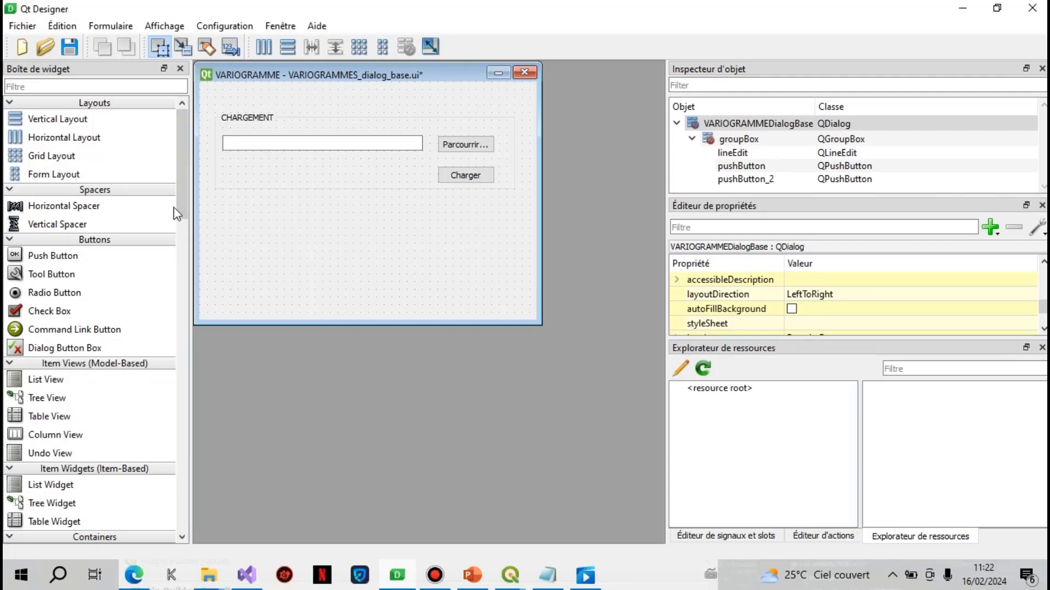
# Step: Add a second group box below CHARGEMENT, widen it to nearly the same width, and extend the form and the new box downward
pyautogui.moveTo(184, 210); pyautogui.dragTo(195, 271)
pyautogui.moveTo(73, 337); pyautogui.dragTo(222, 215)
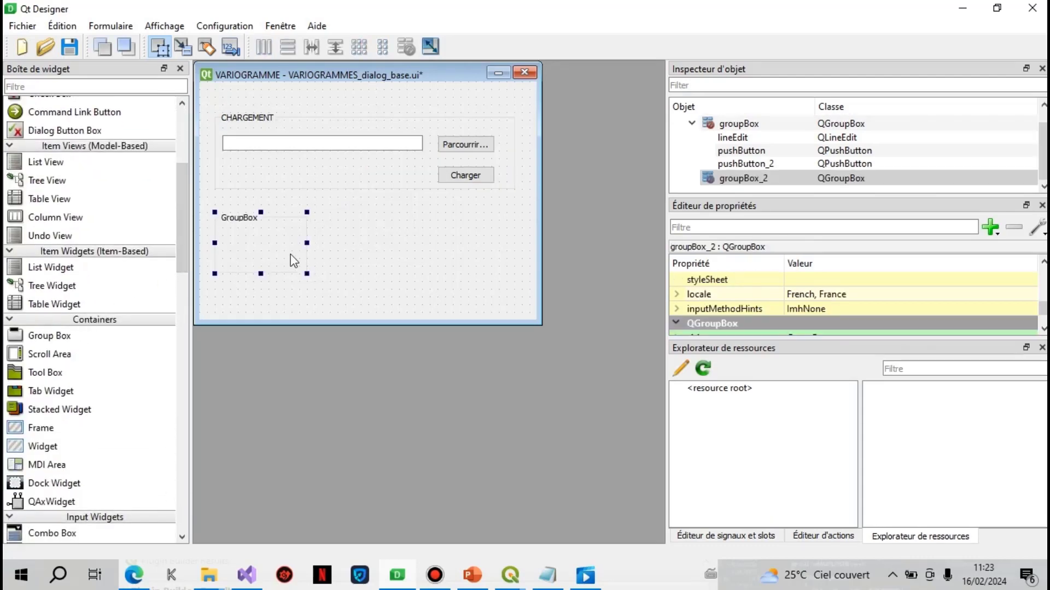
pyautogui.moveTo(311, 245); pyautogui.dragTo(510, 224)
pyautogui.moveTo(387, 323); pyautogui.dragTo(376, 359)
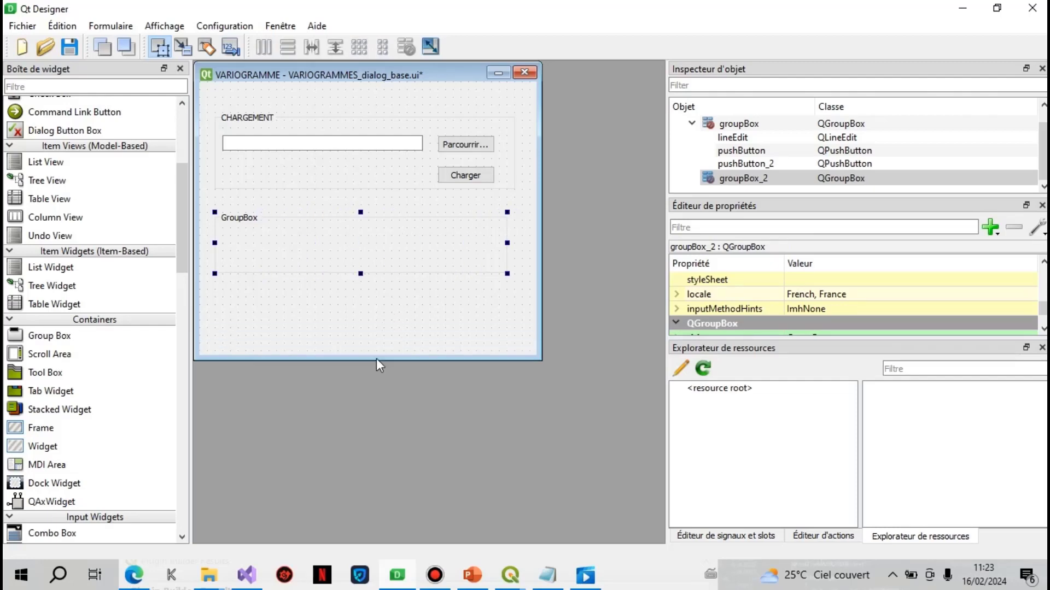
pyautogui.moveTo(359, 274); pyautogui.dragTo(352, 324)
# Step: Set the new group box's title to "DONNEES" and extend the form slightly downward
pyautogui.click(1042, 328)
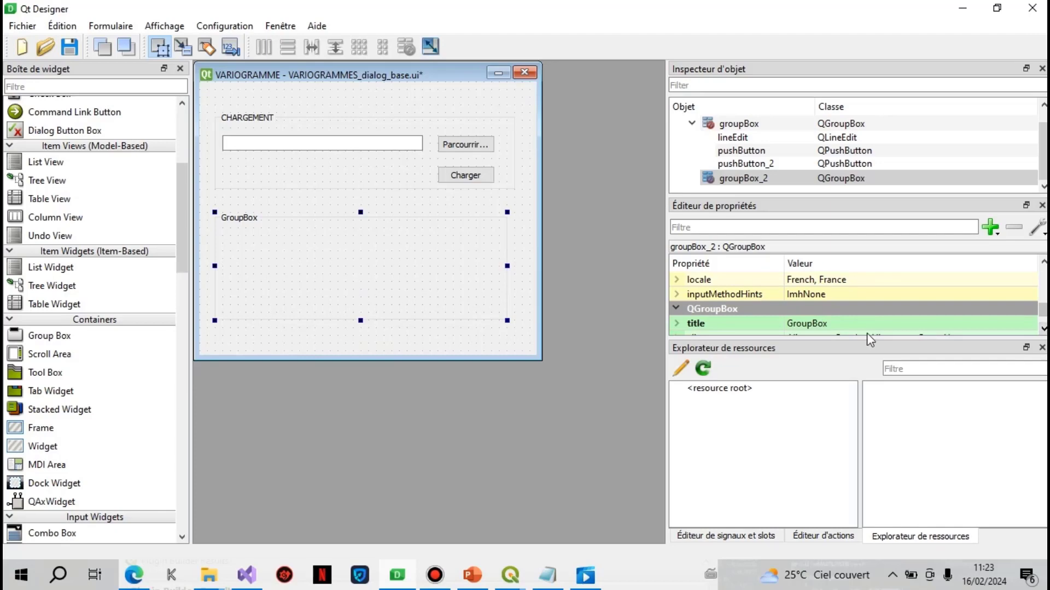
pyautogui.click(841, 324)
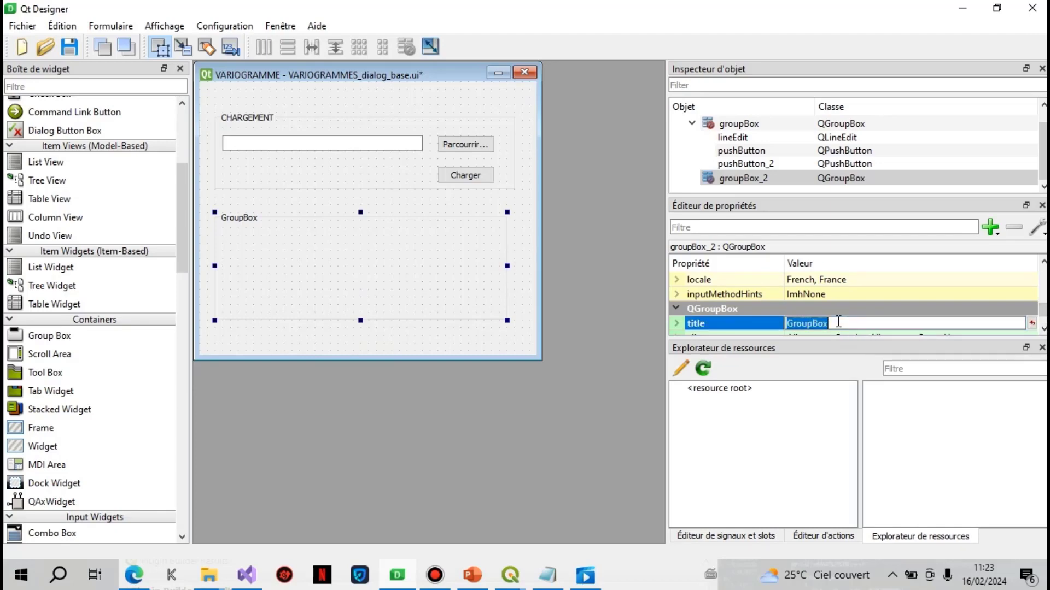
pyautogui.write('do')
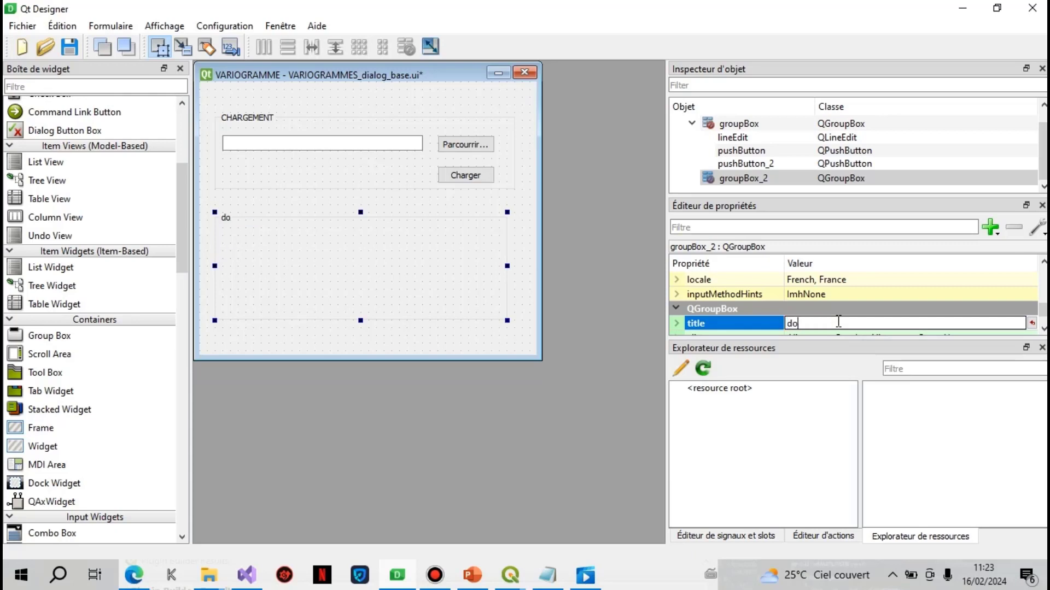
pyautogui.press('BackSpace')
pyautogui.press('BackSpace')
pyautogui.write('TR')
pyautogui.press('BackSpace')
pyautogui.press('BackSpace')
pyautogui.write('DONNEES')
pyautogui.click(457, 249)
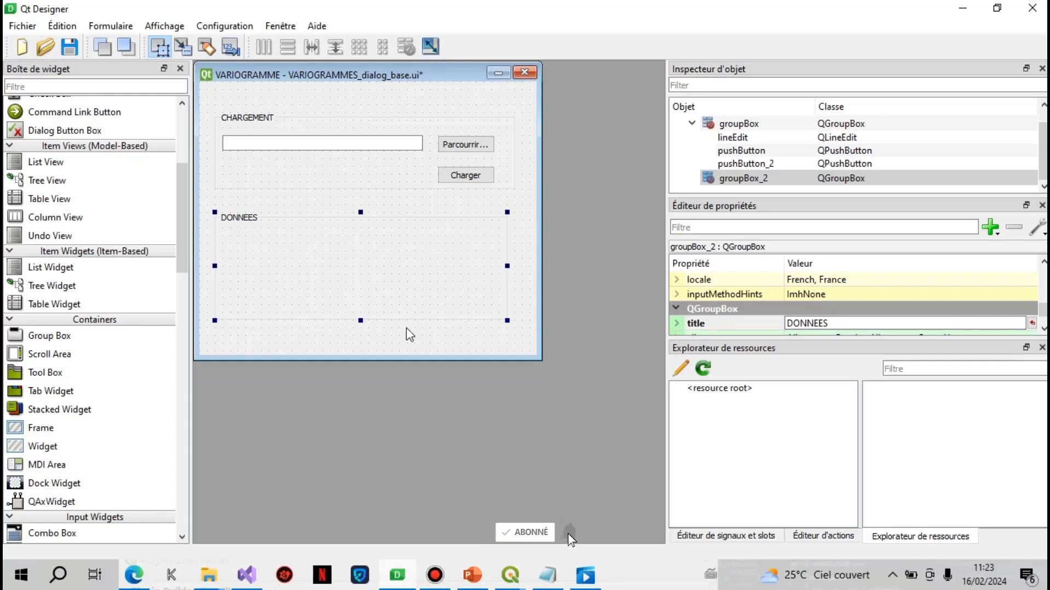
pyautogui.moveTo(380, 359); pyautogui.dragTo(380, 365)
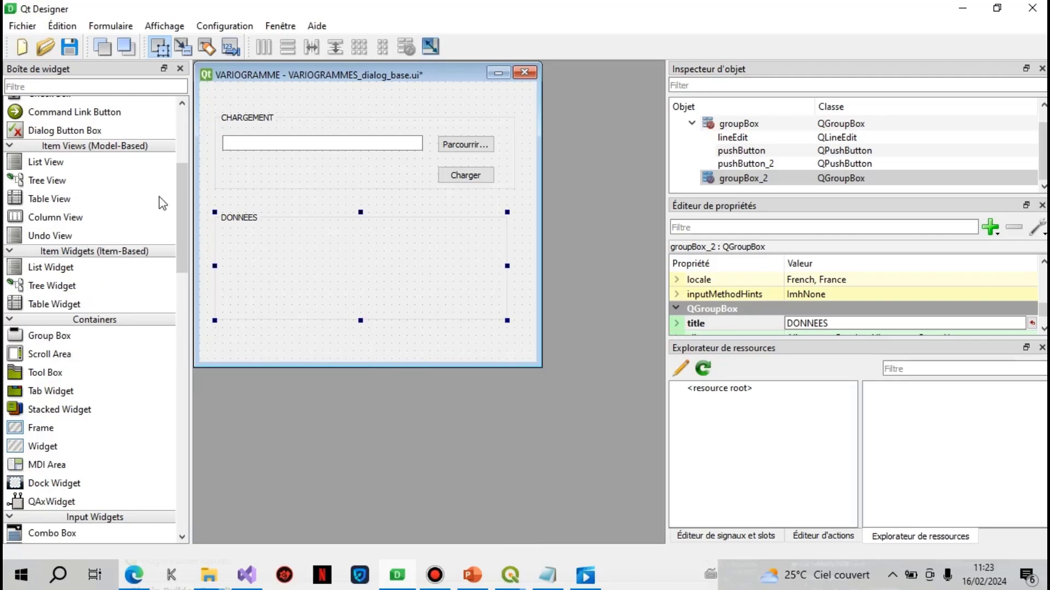
# Step: Find the Label widget by filtering for "LAB" and place a label in the upper-left area of the DONNEES group box
pyautogui.moveTo(186, 189); pyautogui.dragTo(185, 136)
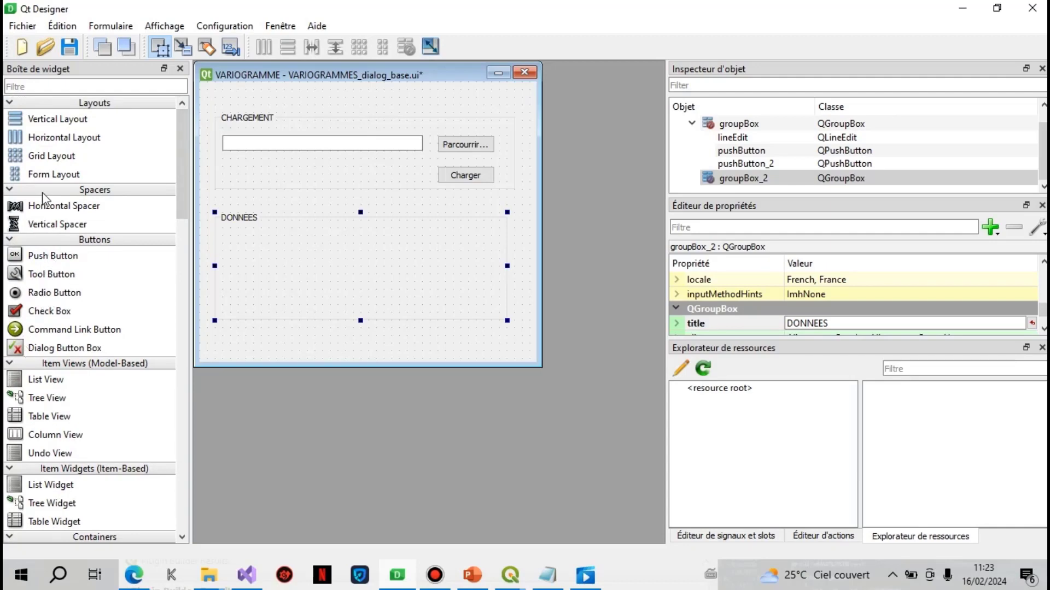
pyautogui.click(53, 87)
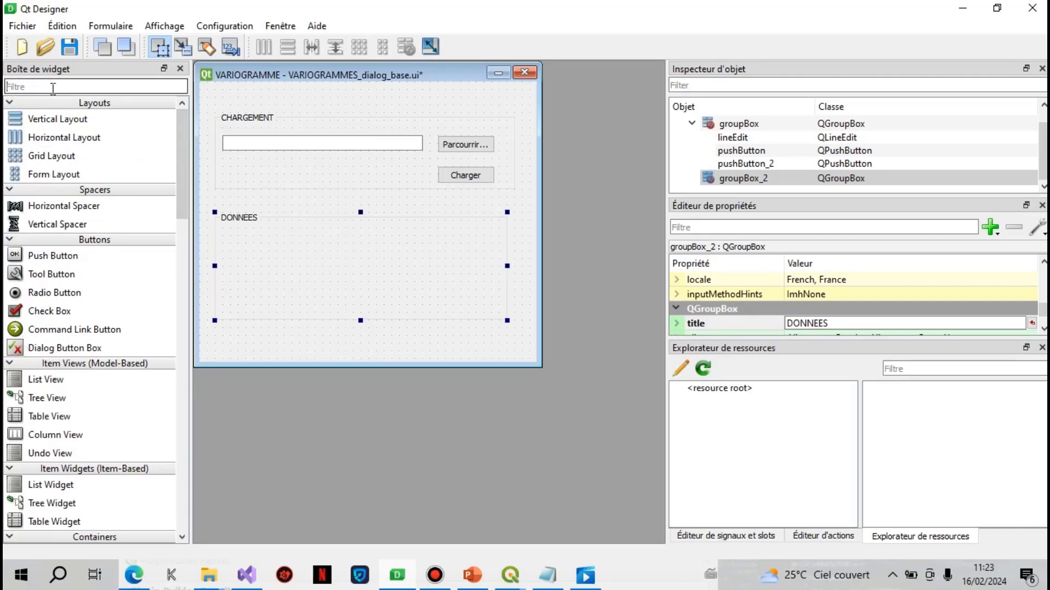
pyautogui.write('LA')
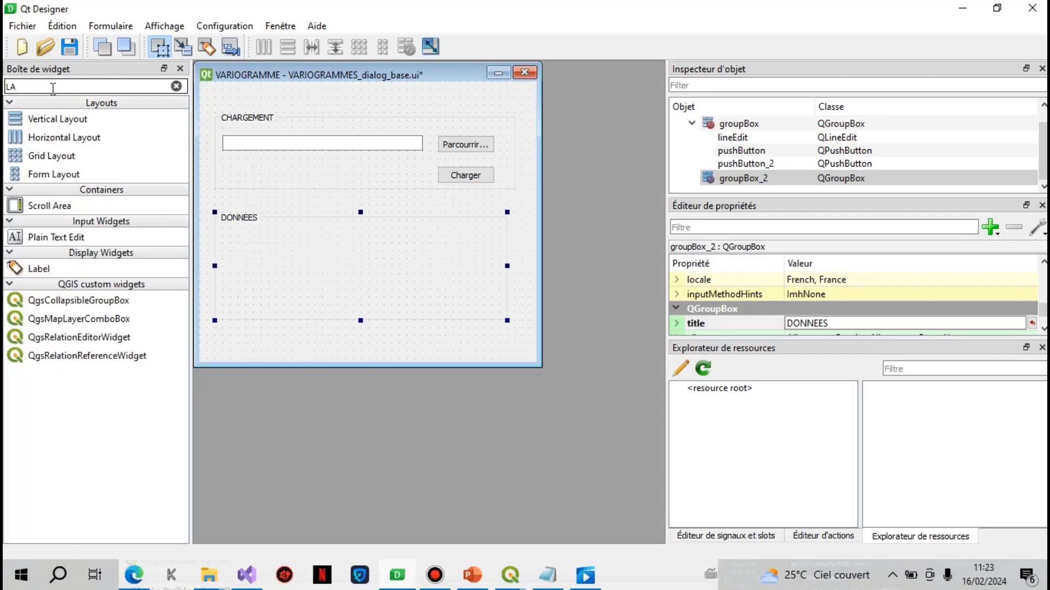
pyautogui.write('B')
pyautogui.moveTo(27, 119); pyautogui.dragTo(256, 244)
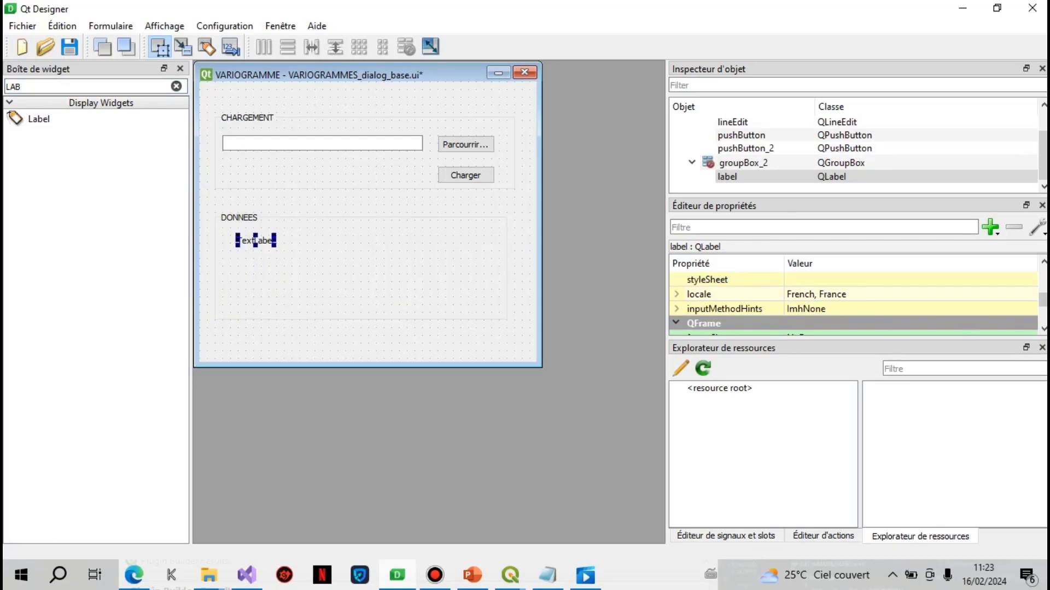
# Step: Set the label's text to "Valeur de H0:" and widen the label to fit the whole text
pyautogui.click(1043, 328)
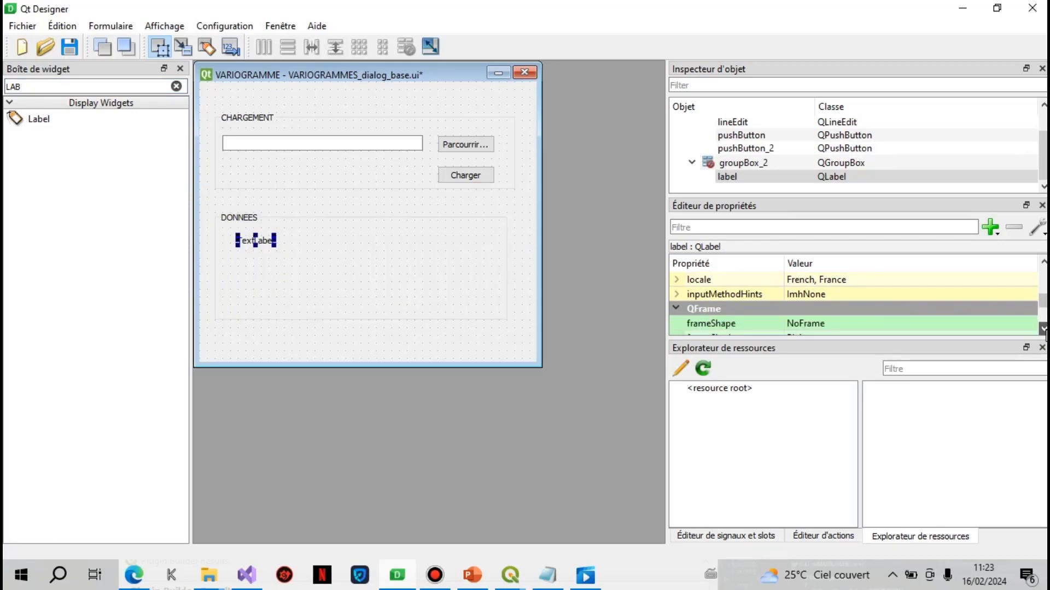
pyautogui.click(832, 325)
pyautogui.click(828, 323)
pyautogui.click(930, 320)
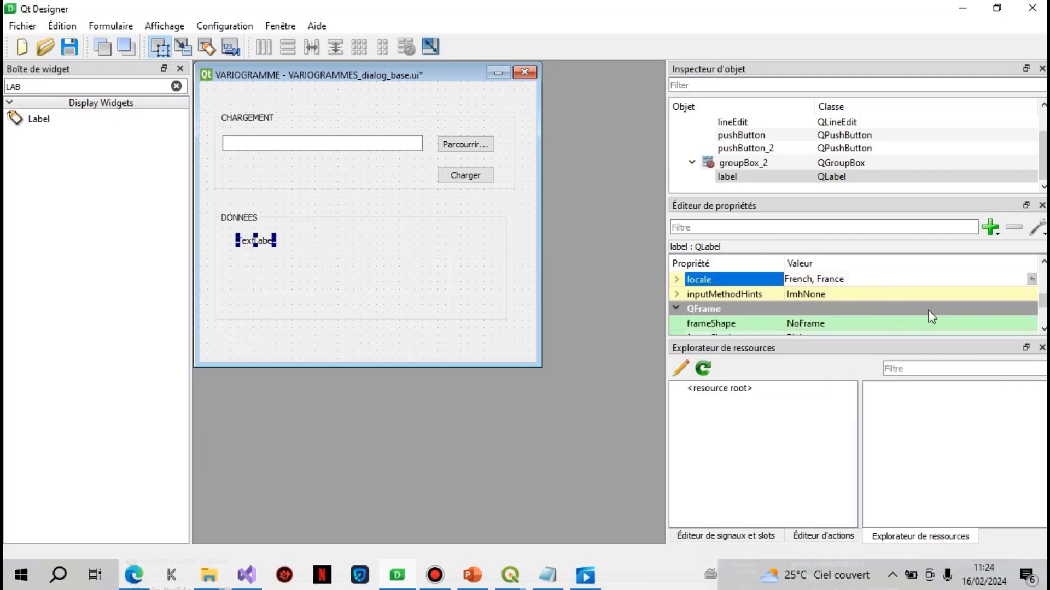
pyautogui.scroll(-2, 1043, 331)
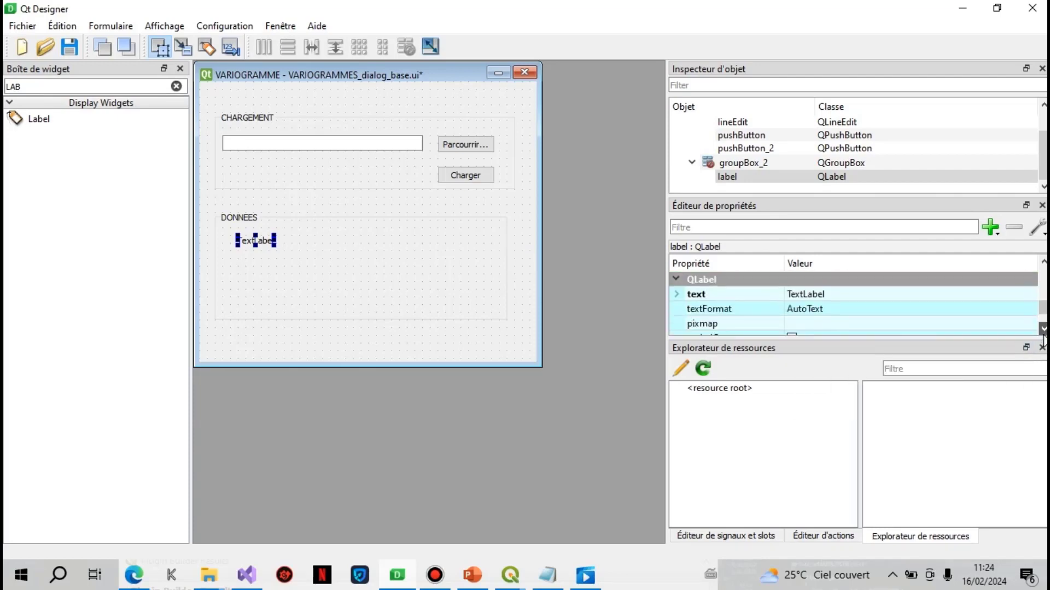
pyautogui.click(864, 294)
pyautogui.write('V')
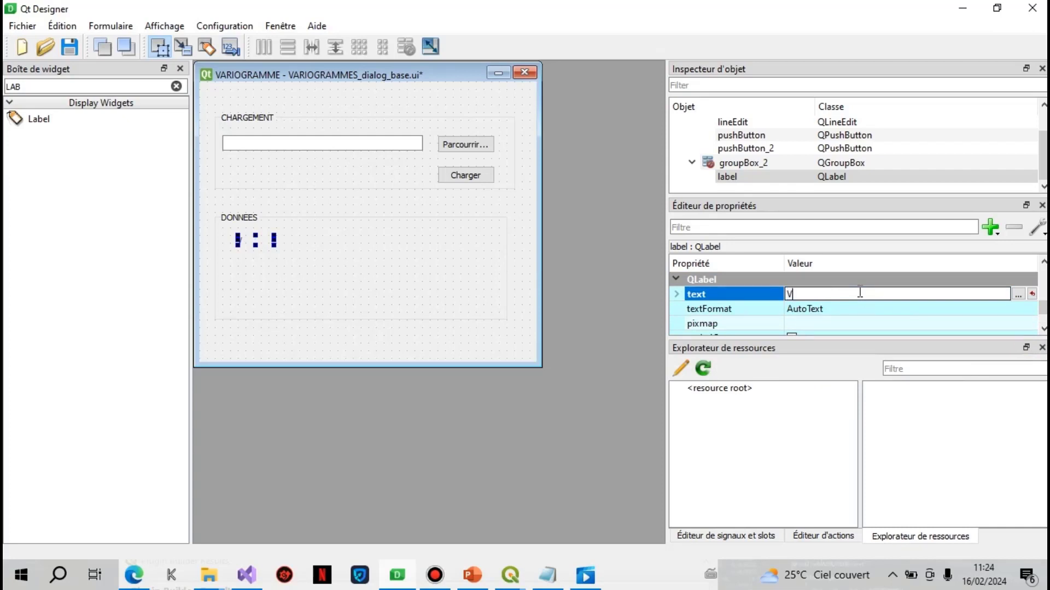
pyautogui.write('aleur de H0:')
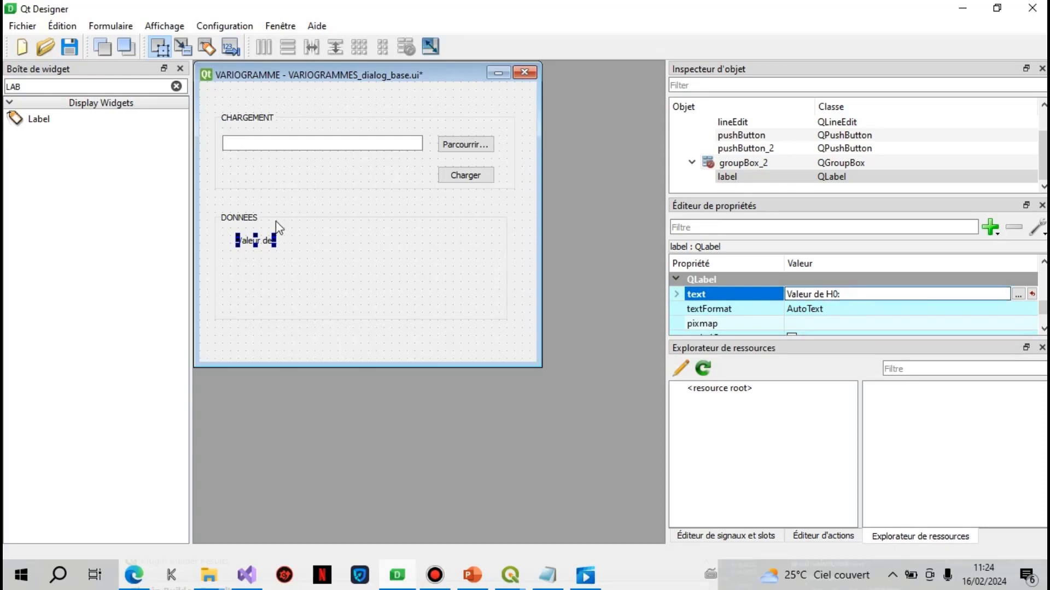
pyautogui.moveTo(273, 240); pyautogui.dragTo(300, 241)
pyautogui.click(316, 250)
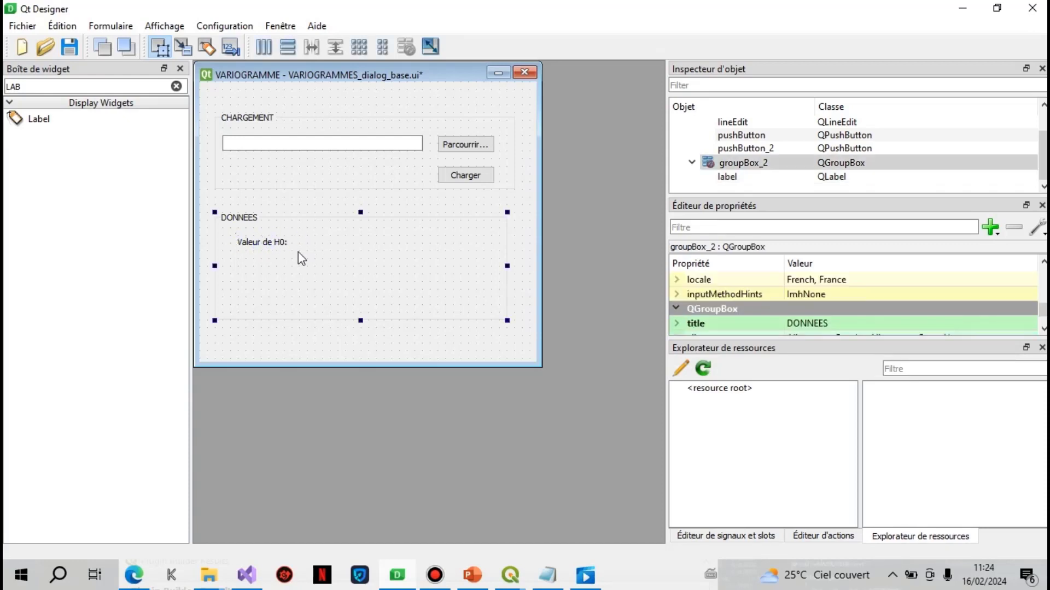
# Step: Copy the CHARGEMENT line edit into the DONNEES group beside the "Valeur de H0:" label and shorten it to a small field
pyautogui.click(250, 243)
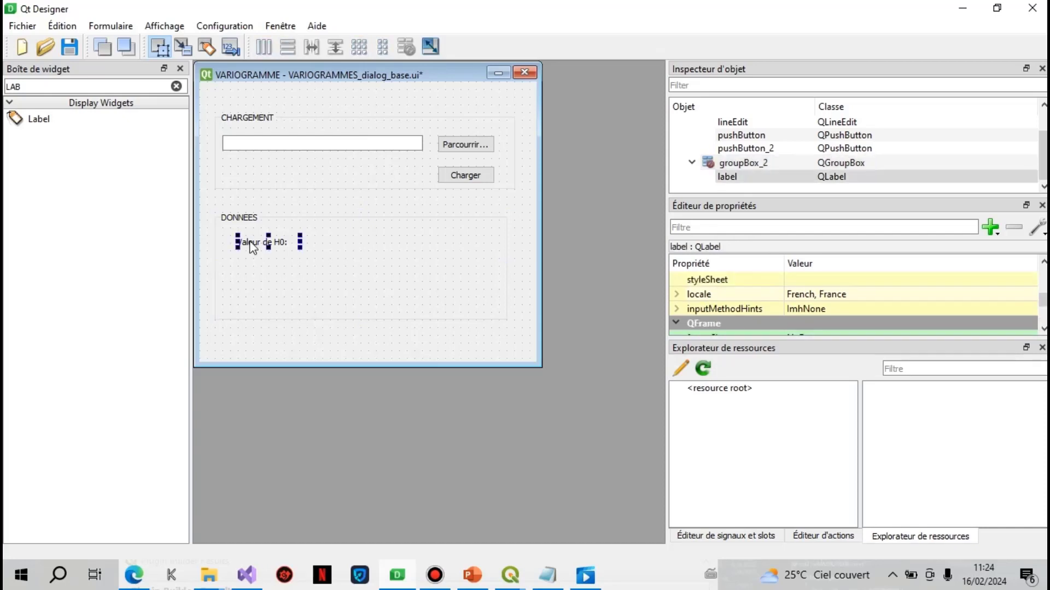
pyautogui.click(316, 242)
pyautogui.click(301, 149)
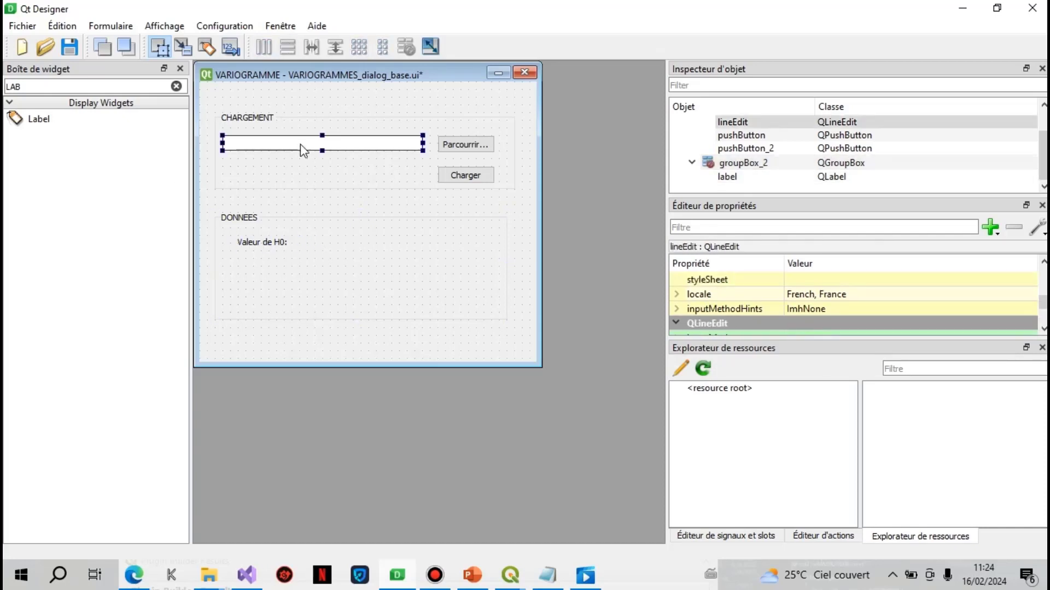
pyautogui.hotkey('ctrl', 'v')
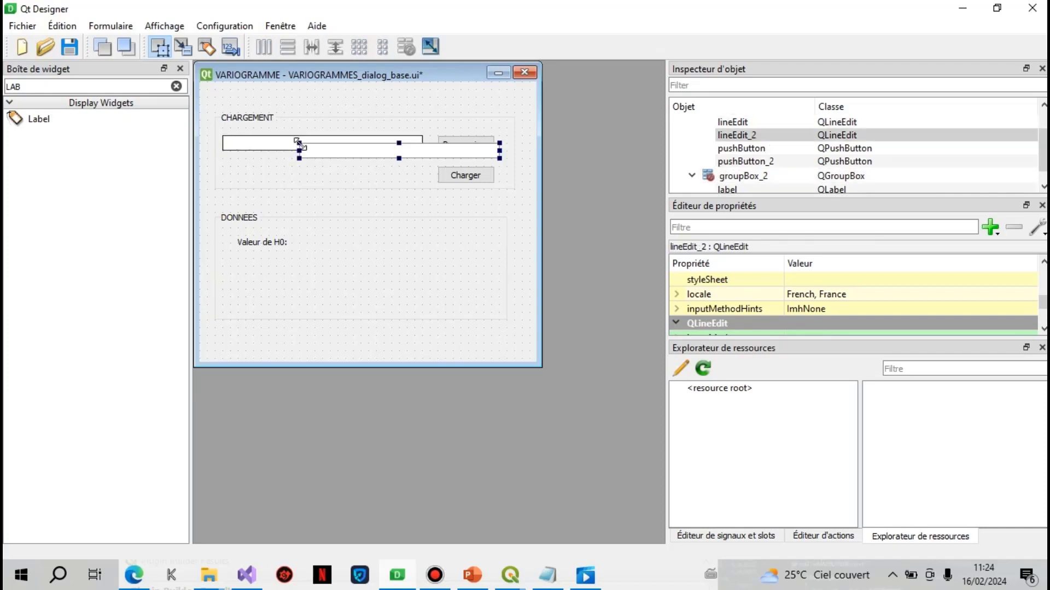
pyautogui.moveTo(344, 159); pyautogui.dragTo(340, 246)
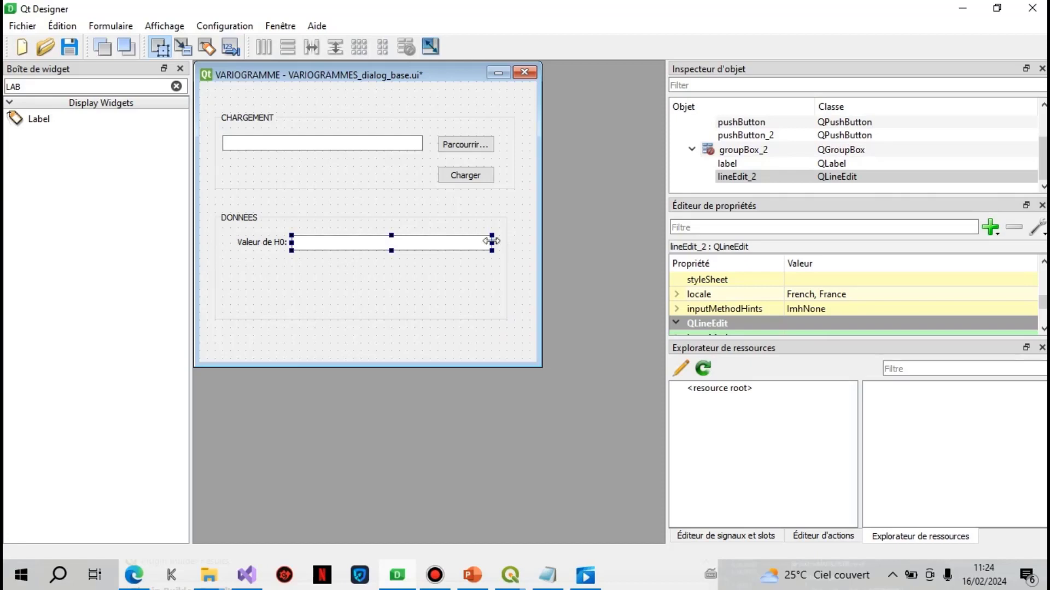
pyautogui.moveTo(491, 242); pyautogui.dragTo(337, 268)
# Step: Shift the DONNEES group box slightly to the right on the form, keeping its title
pyautogui.click(375, 243)
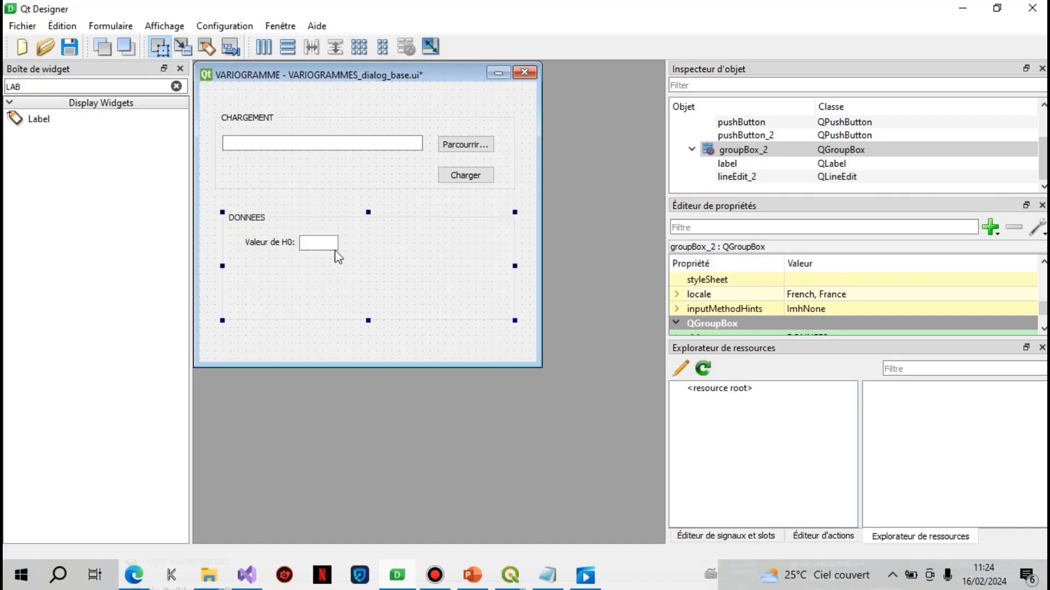
pyautogui.doubleClick(346, 262)
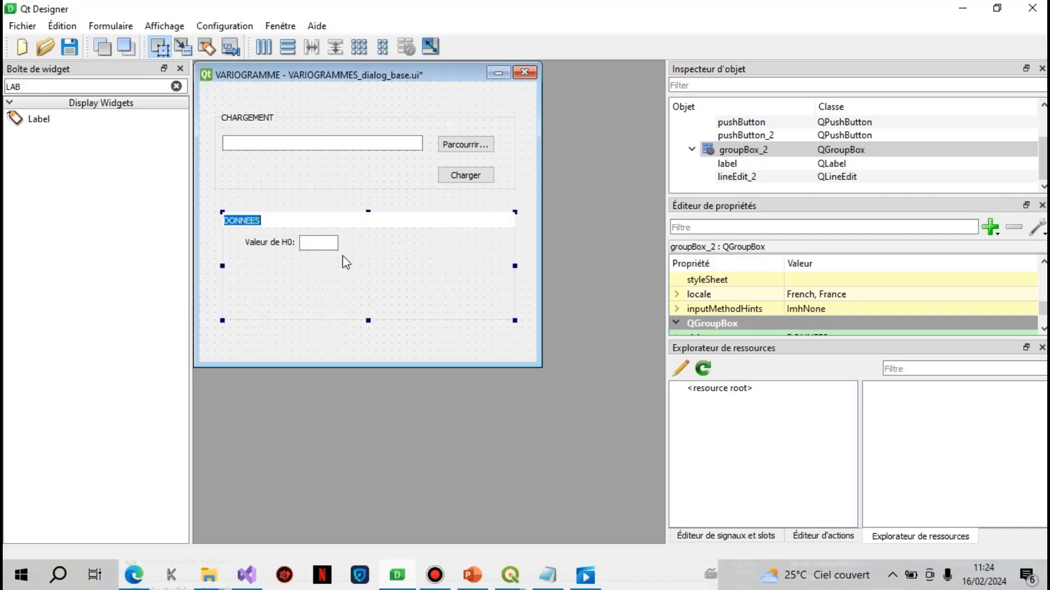
pyautogui.click(238, 258)
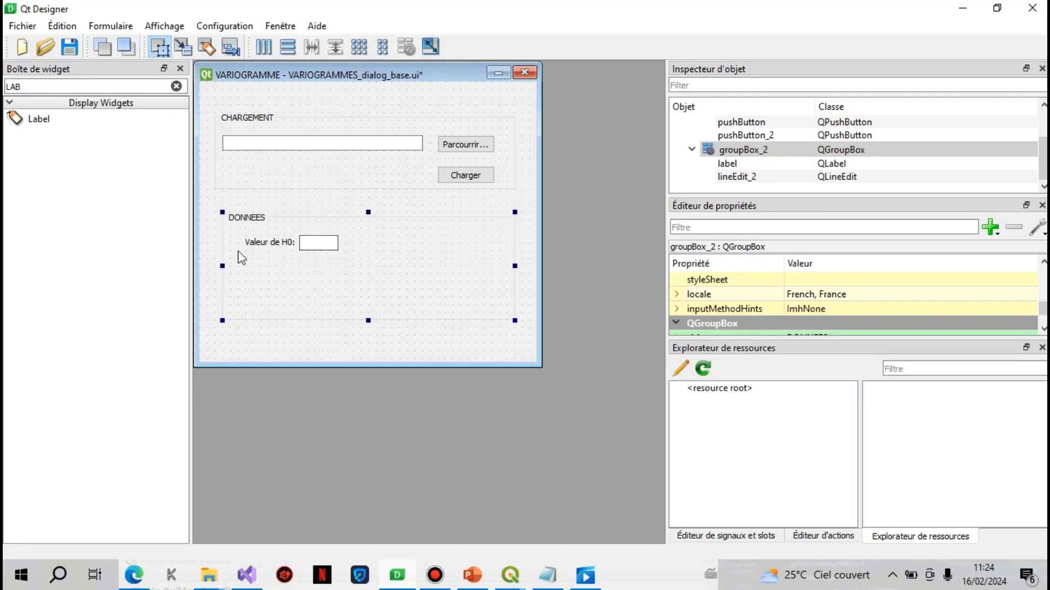
# Step: Duplicate the "Valeur de H0:" label and its short line edit as a second row directly below the first
pyautogui.click(257, 244)
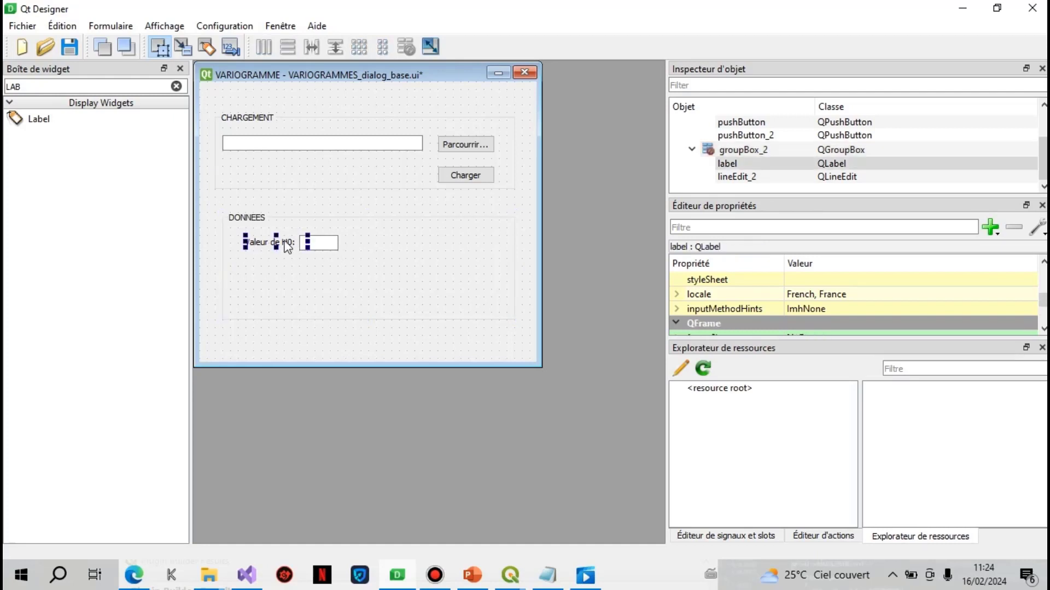
pyautogui.hotkey('ctrl', 'v')
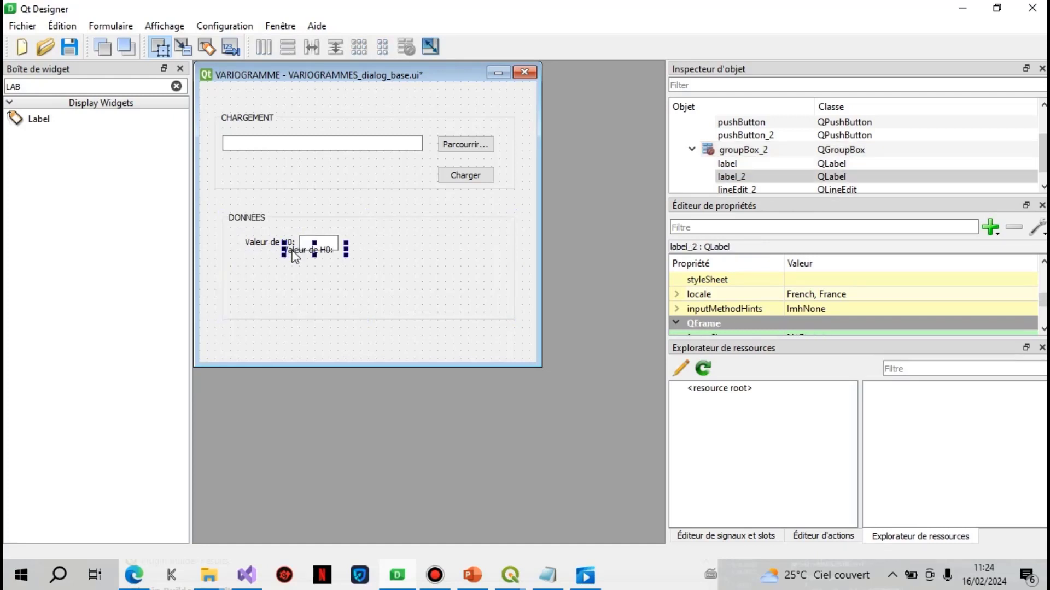
pyautogui.moveTo(286, 247); pyautogui.dragTo(253, 266)
pyautogui.click(315, 249)
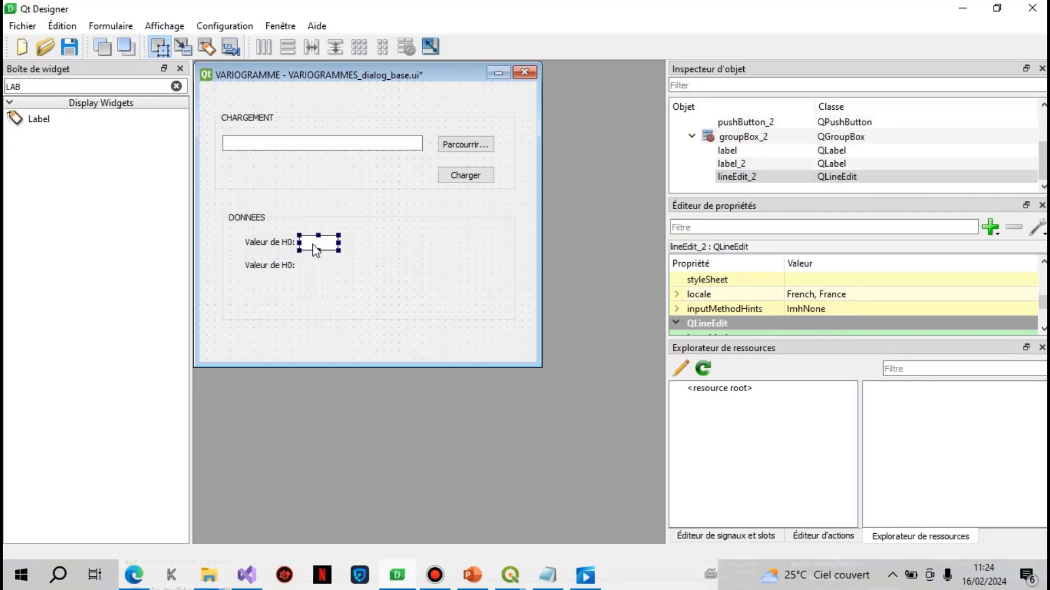
pyautogui.hotkey('ctrl', 'v')
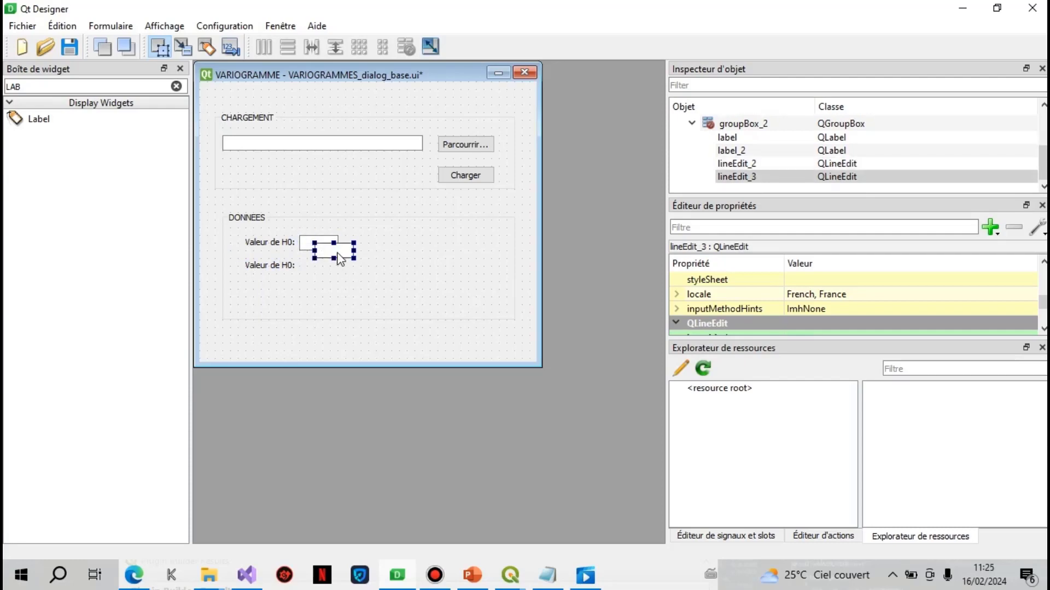
pyautogui.moveTo(338, 256); pyautogui.dragTo(331, 272)
# Step: Set the text of the second-row label in the DONNEES group to "Valeur de deltaH:"
pyautogui.click(271, 276)
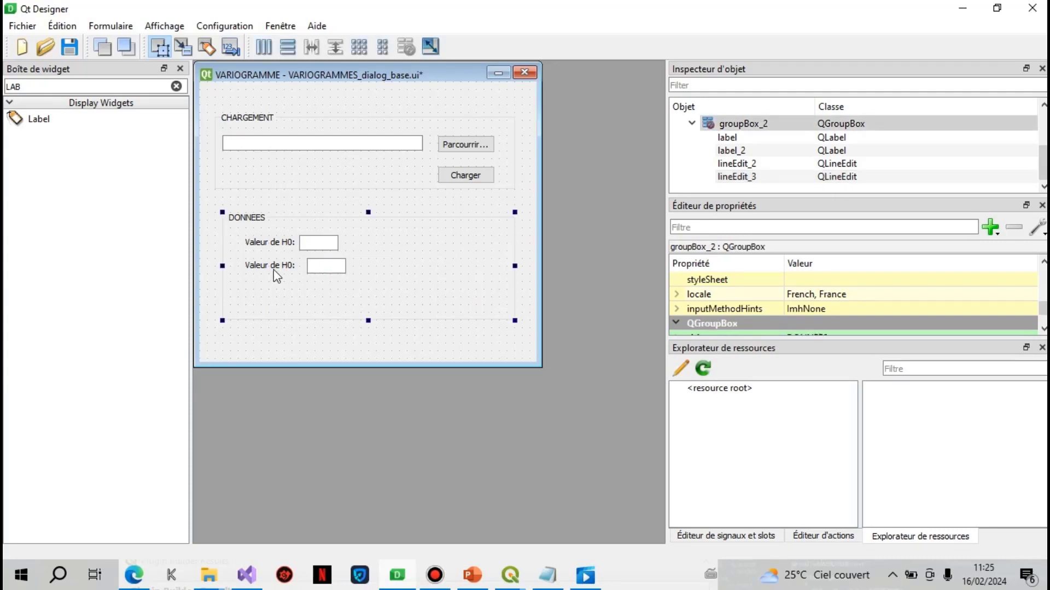
pyautogui.click(277, 268)
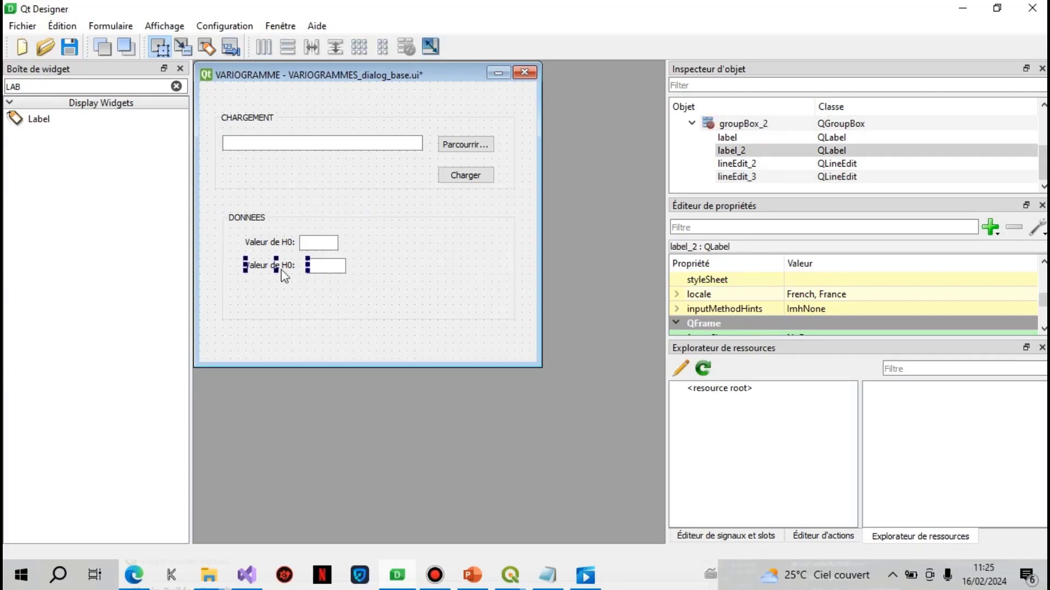
pyautogui.scroll(-2, 853, 306)
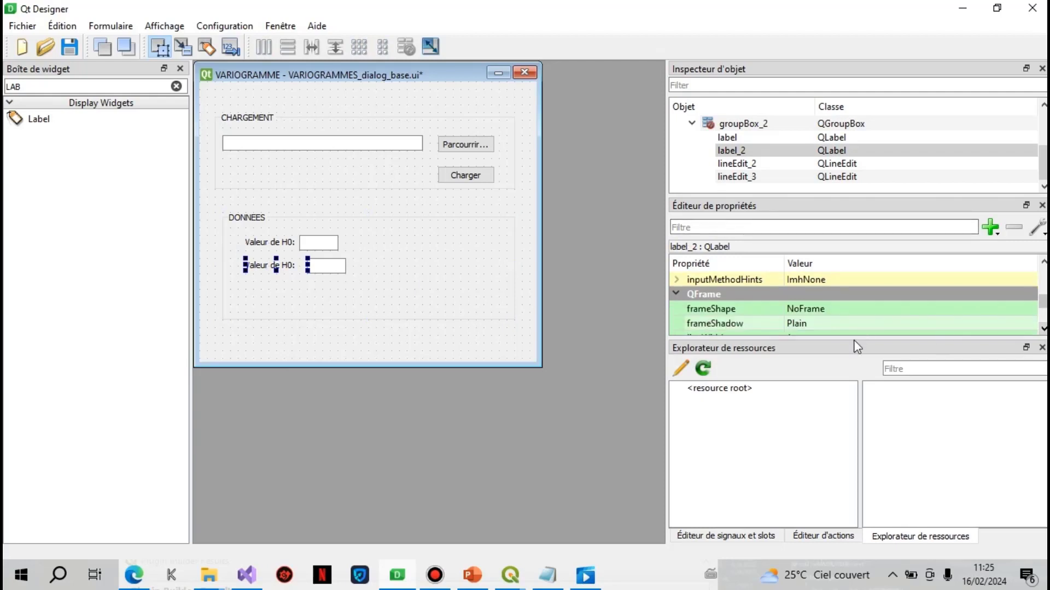
pyautogui.scroll(-3, 788, 309)
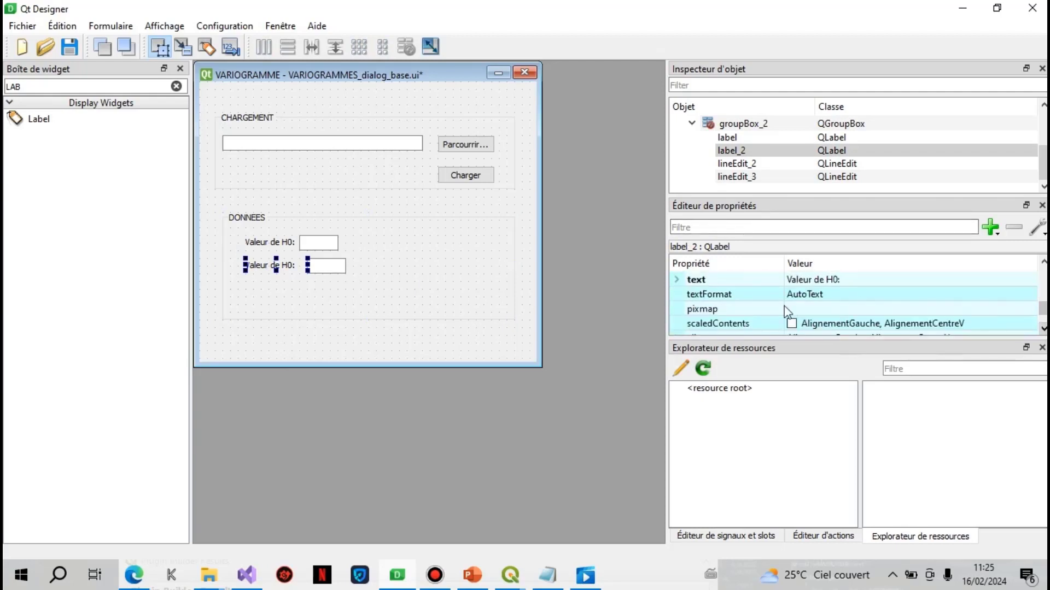
pyautogui.click(844, 280)
pyautogui.click(843, 280)
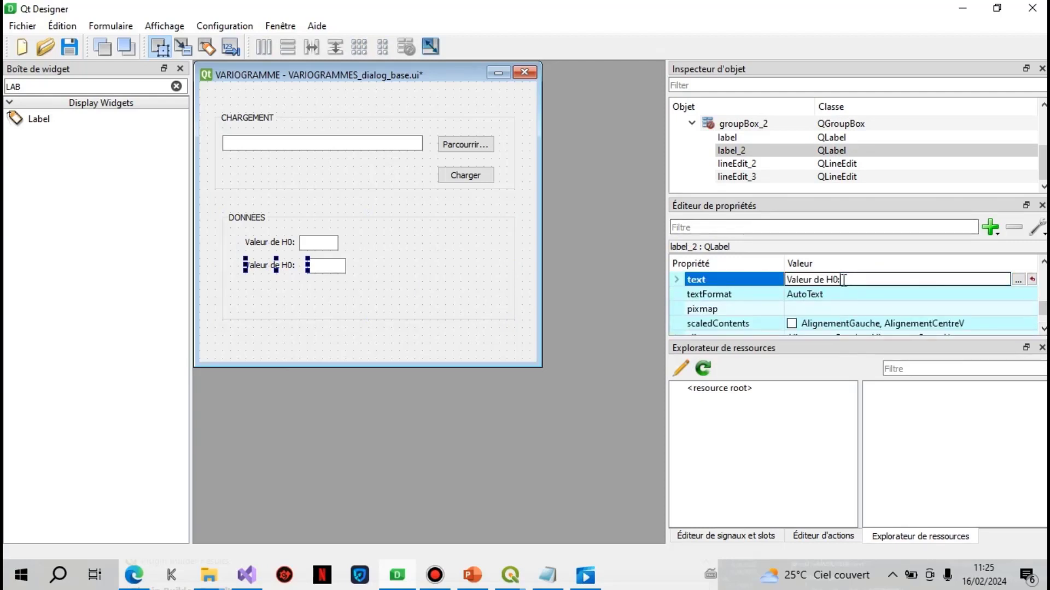
pyautogui.press('BackSpace')
pyautogui.press('BackSpace')
pyautogui.write('deltaH')
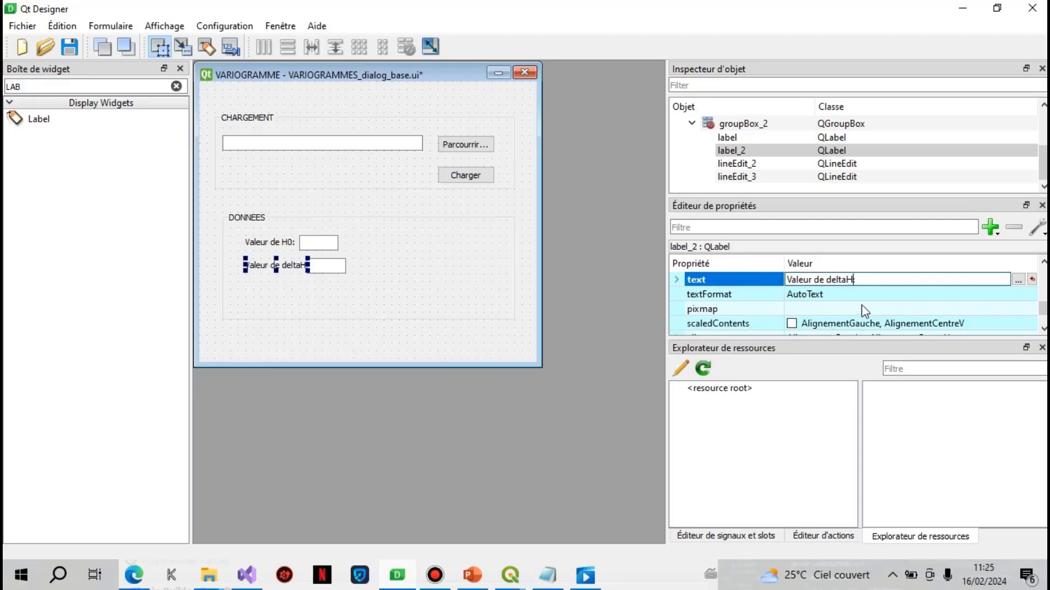
pyautogui.click(374, 253)
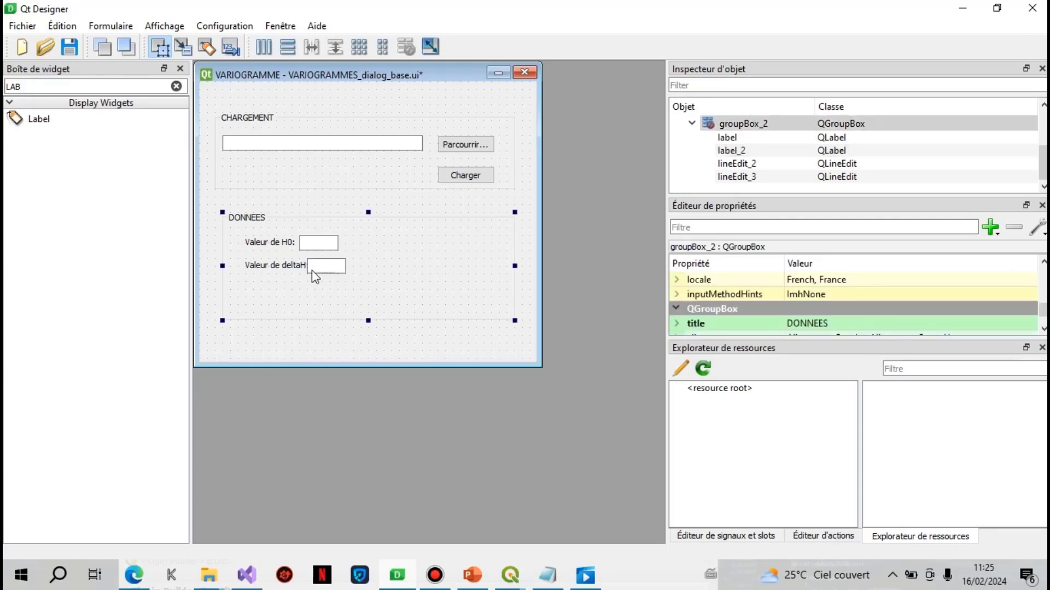
# Step: Move the two short line edits in the DONNEES group to the right so they clear their labels and line up vertically
pyautogui.moveTo(319, 276); pyautogui.dragTo(349, 276)
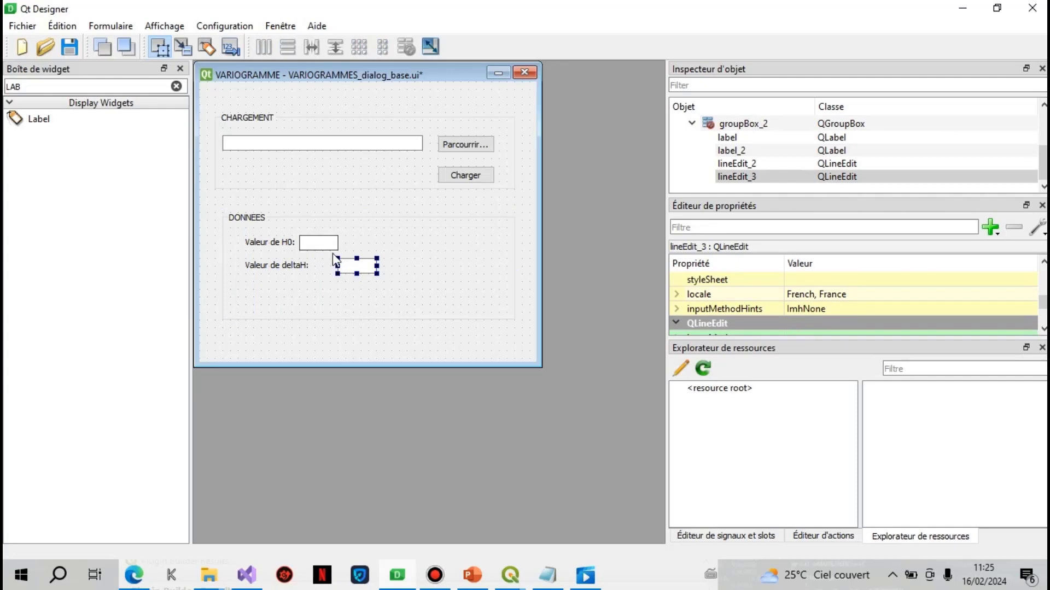
pyautogui.moveTo(310, 247); pyautogui.dragTo(326, 266)
pyautogui.click(345, 293)
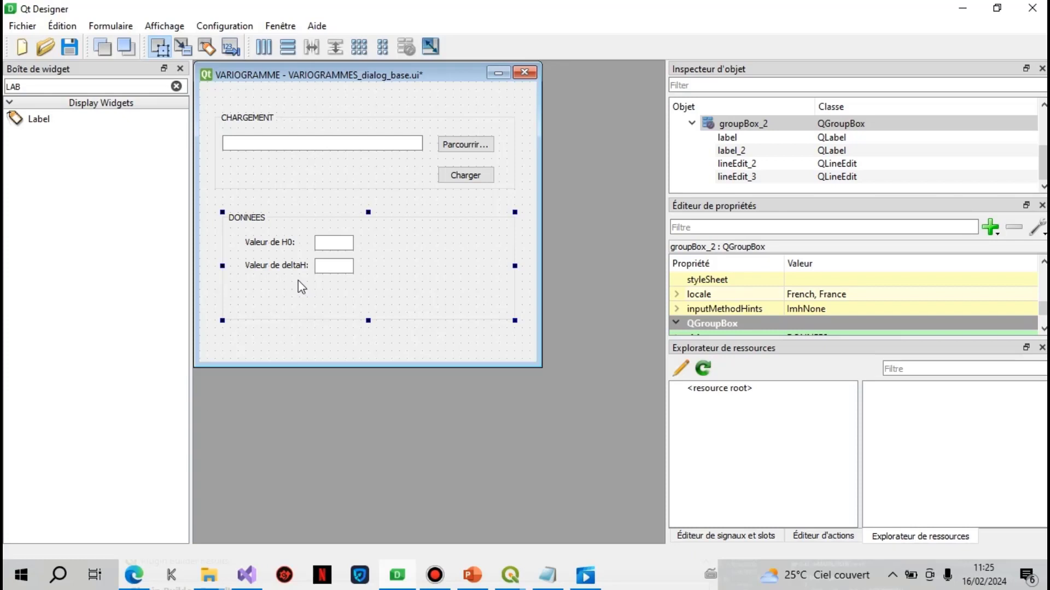
# Step: Find the Push Button widget with the filter "BU" and place one in the DONNEES group below the "Valeur de deltaH:" row
pyautogui.click(31, 86)
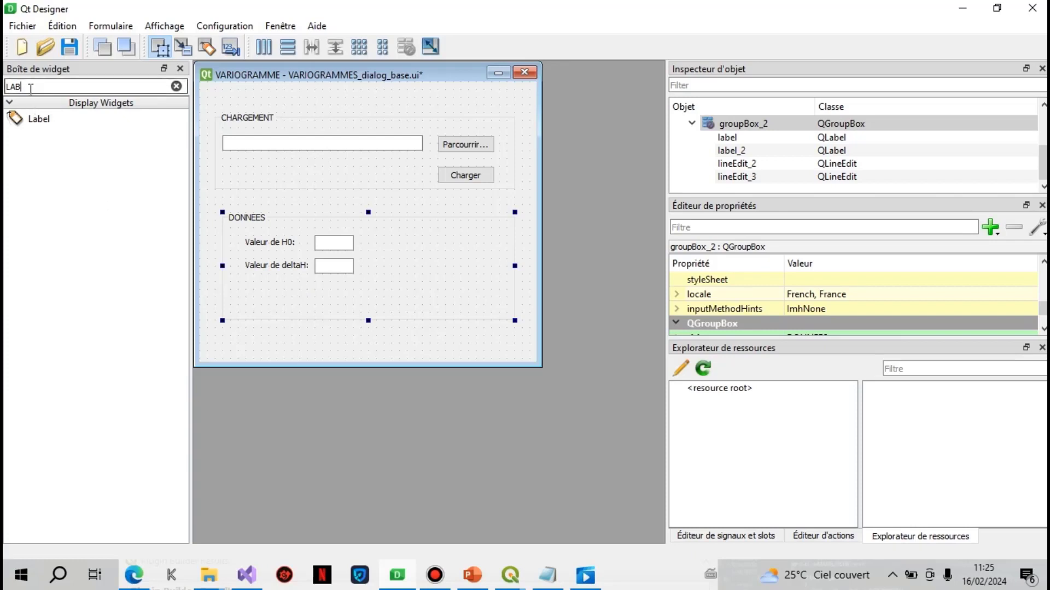
pyautogui.moveTo(31, 87); pyautogui.dragTo(6, 88)
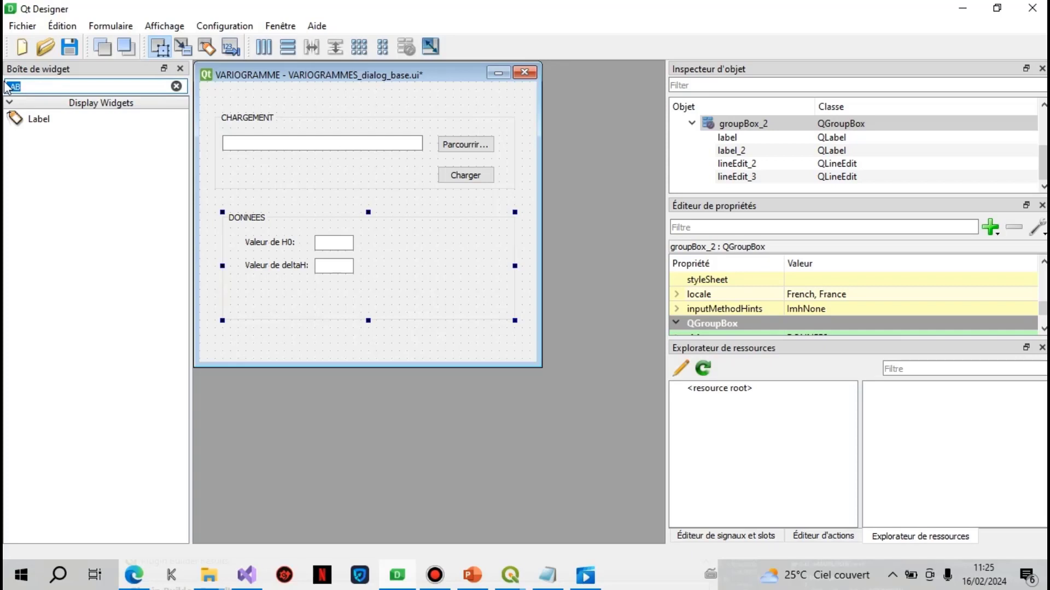
pyautogui.write('BU')
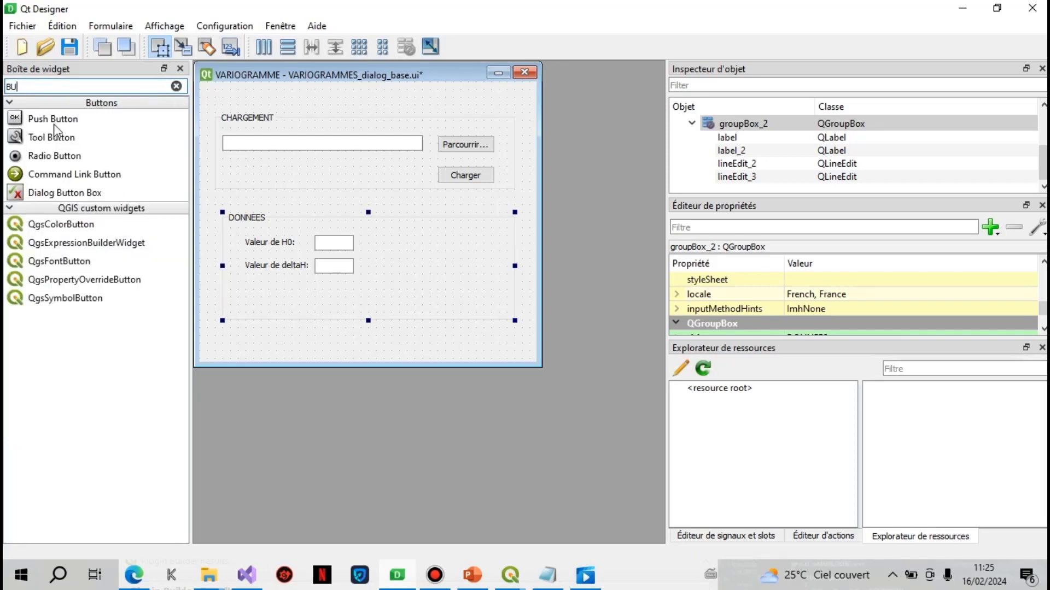
pyautogui.moveTo(54, 124); pyautogui.dragTo(263, 292)
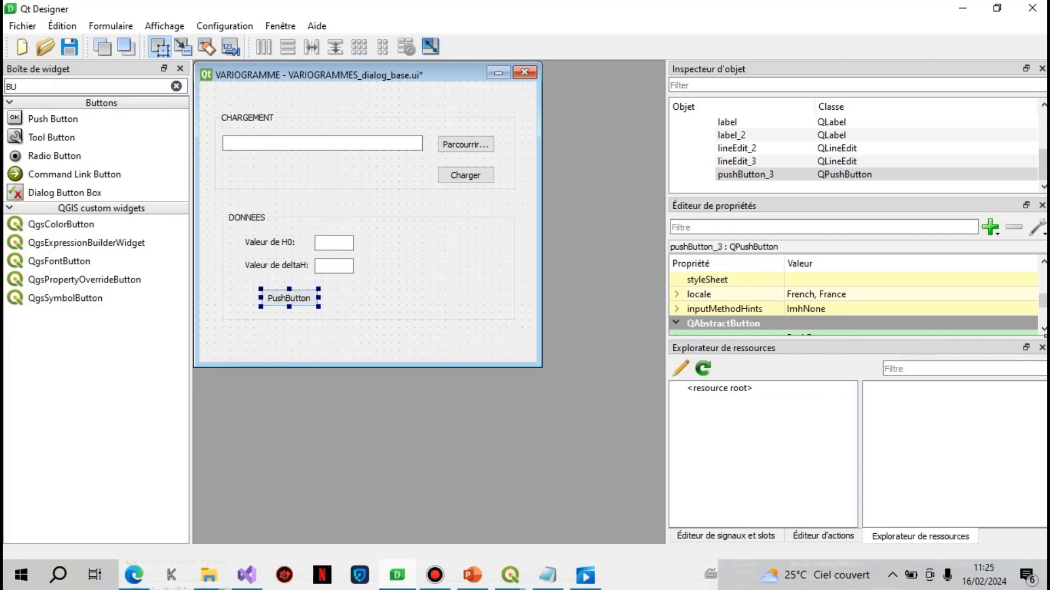
# Step: Set the new push button's text to "TRACER"
pyautogui.scroll(-2, 738, 295)
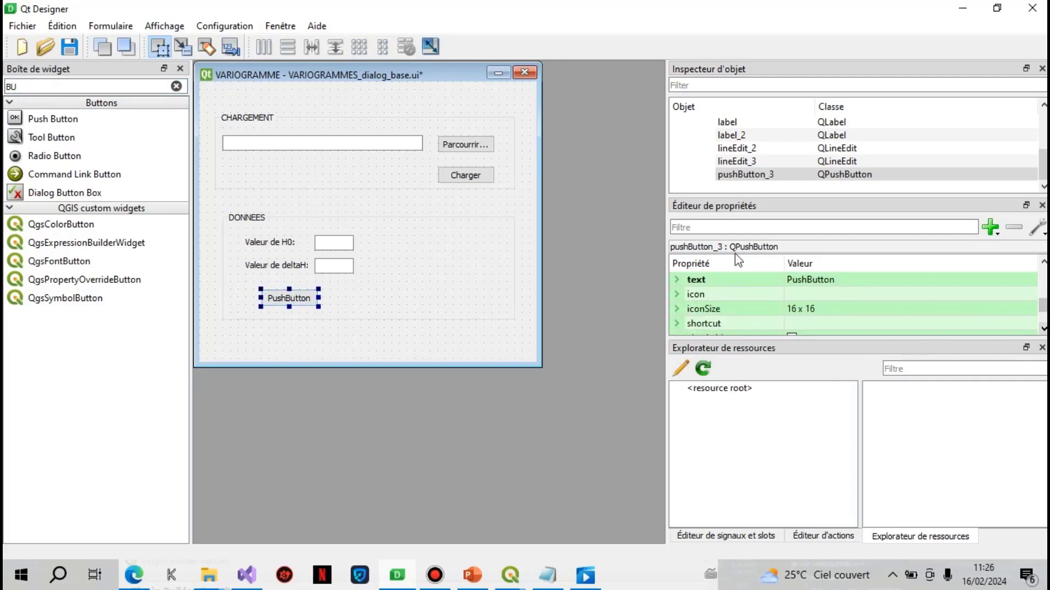
pyautogui.click(844, 277)
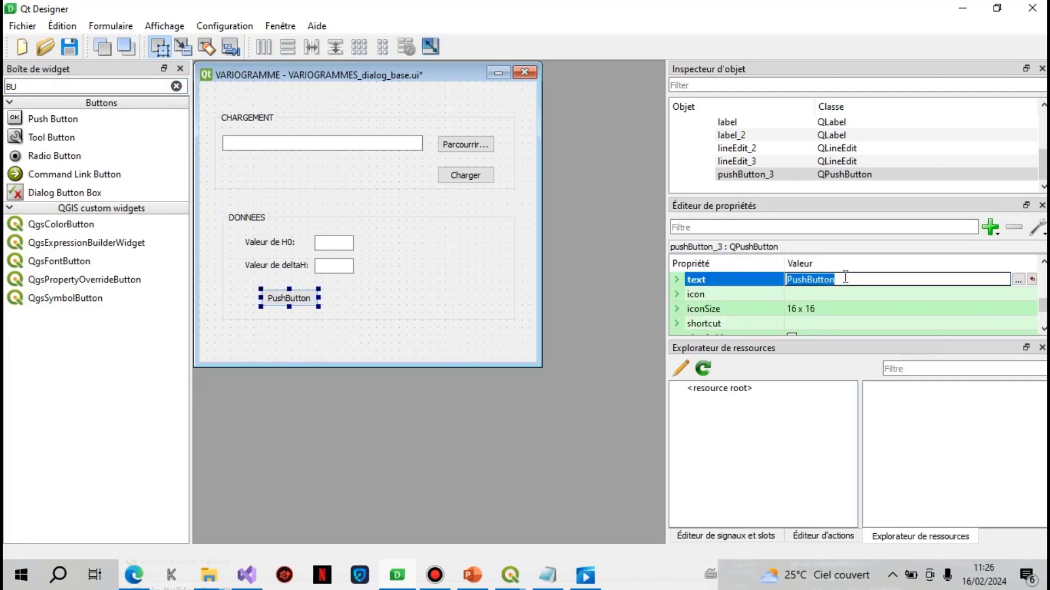
pyautogui.write('CH')
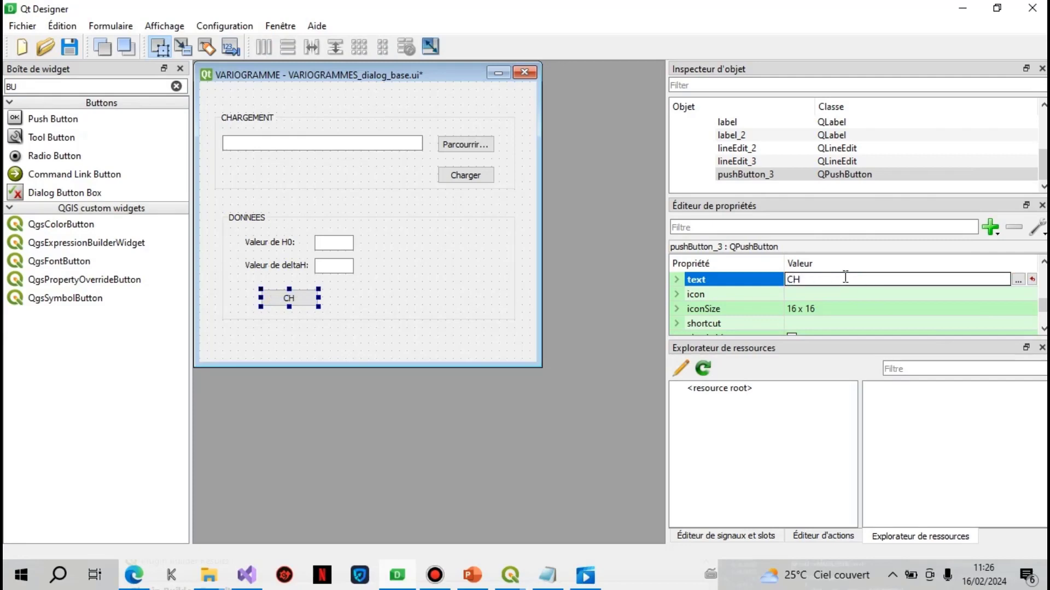
pyautogui.press('BackSpace')
pyautogui.press('BackSpace')
pyautogui.write('TRACER')
# Step: Narrow the DONNEES group box from its right edge so it closely encloses the value fields and the TRACER button
pyautogui.click(323, 226)
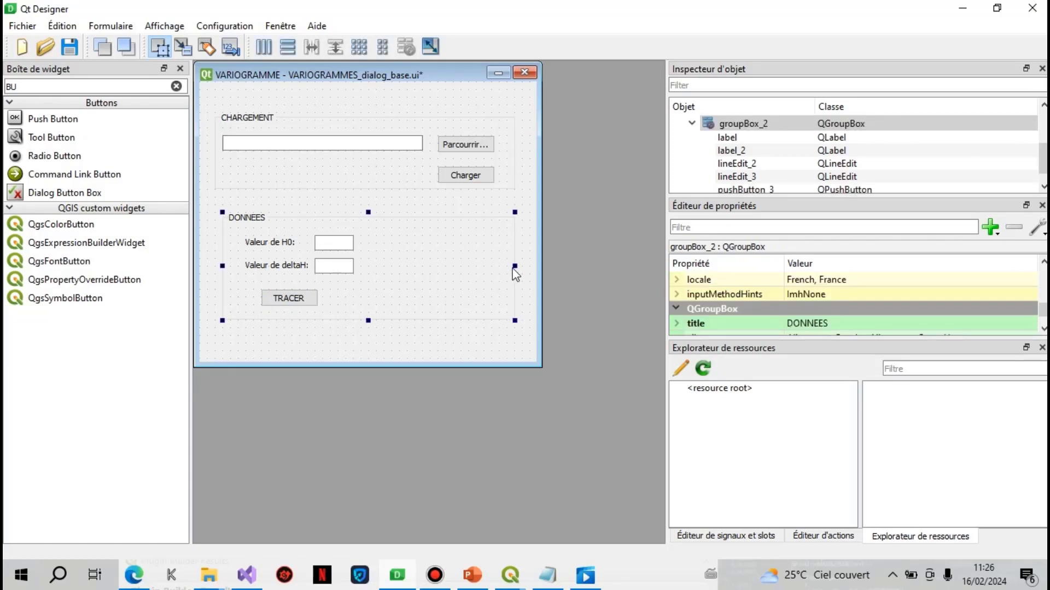
pyautogui.moveTo(515, 268); pyautogui.dragTo(373, 258)
pyautogui.click(453, 245)
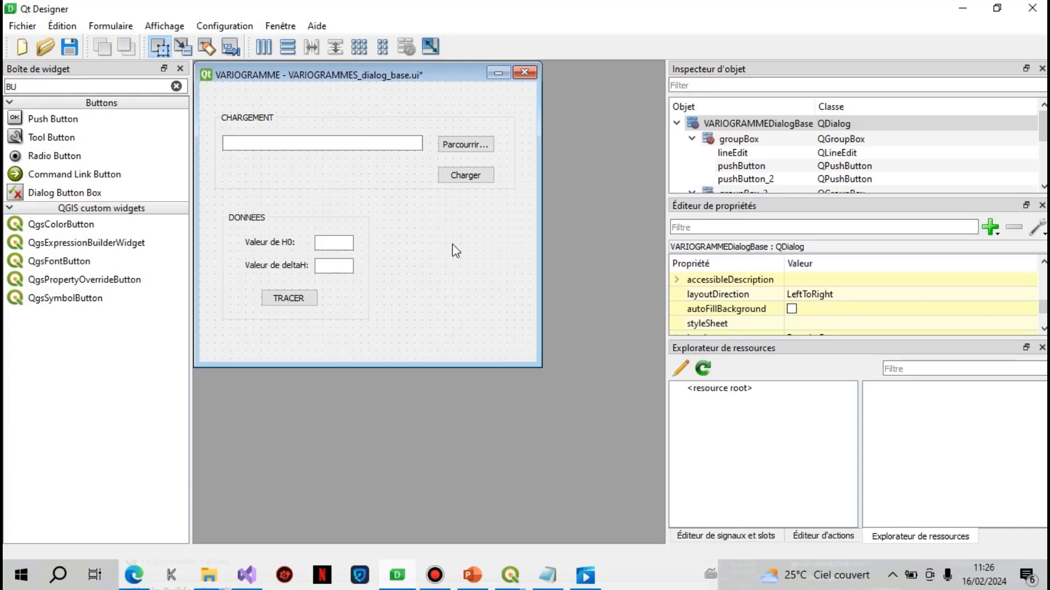
# Step: Examine the line edits and buttons of the CHARGEMENT and DONNEES groups by selecting them one after another
pyautogui.click(489, 147)
pyautogui.click(477, 164)
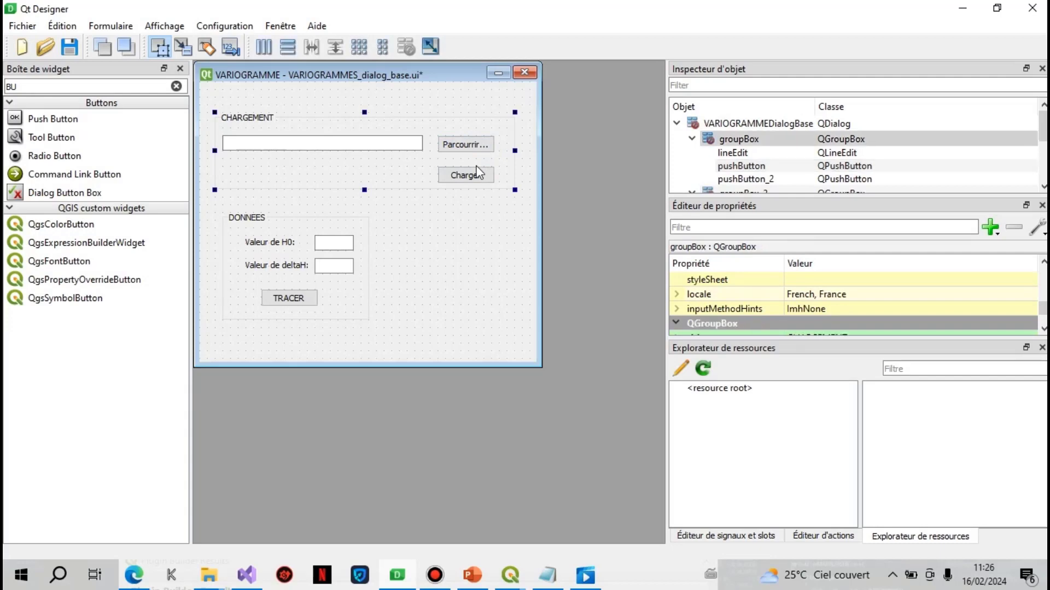
pyautogui.click(477, 173)
pyautogui.click(341, 243)
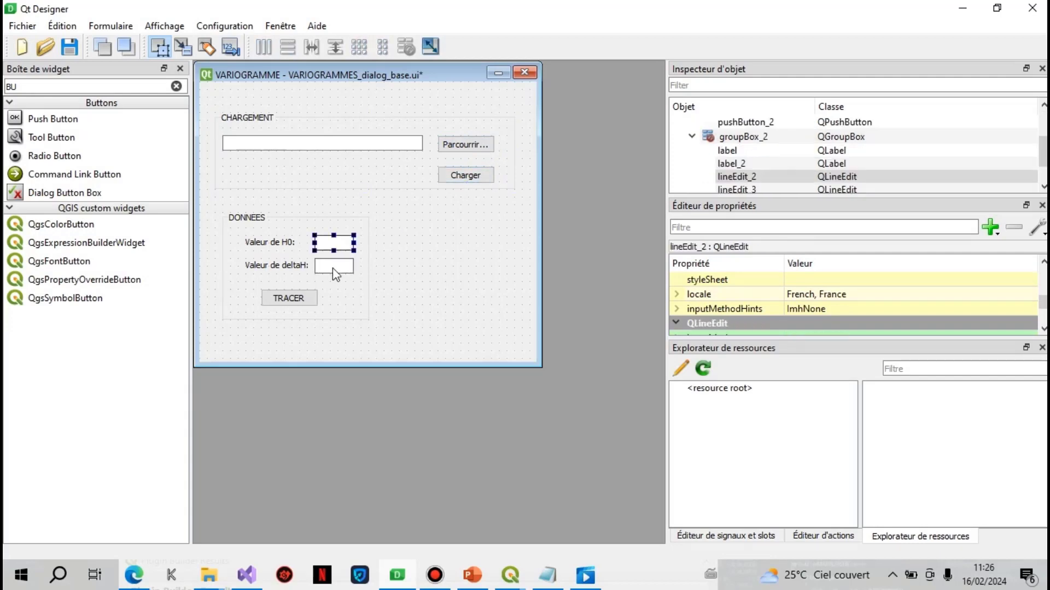
pyautogui.click(335, 268)
pyautogui.click(337, 244)
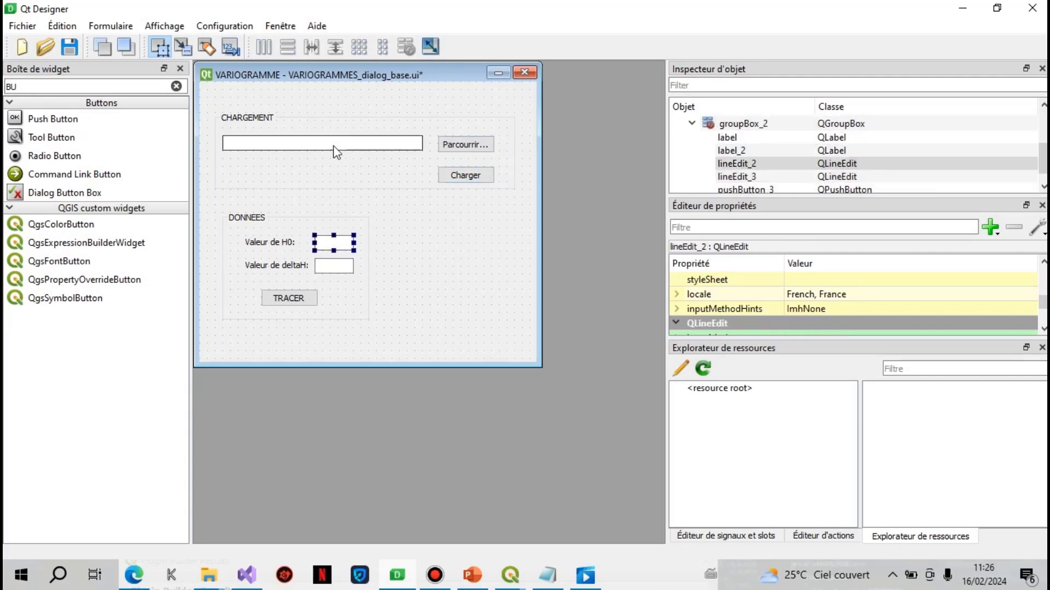
pyautogui.click(336, 152)
pyautogui.click(462, 149)
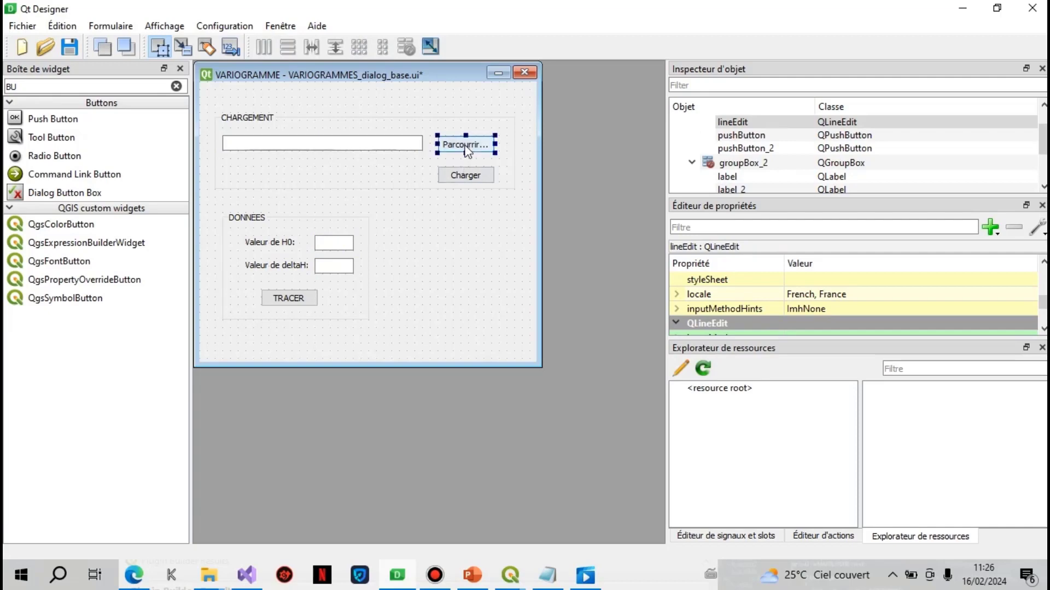
pyautogui.click(457, 179)
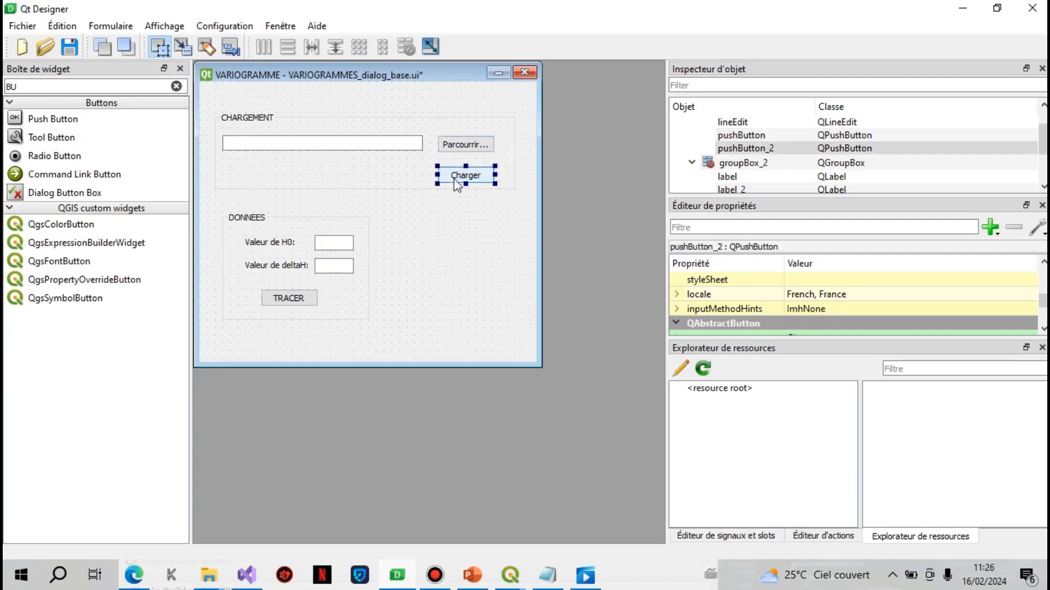
pyautogui.click(372, 149)
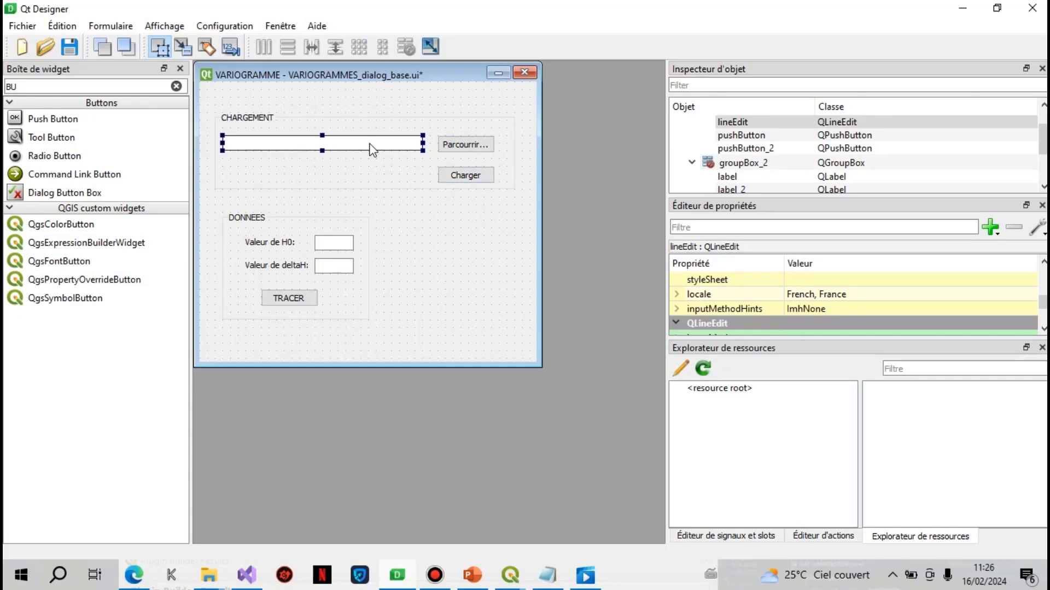
pyautogui.click(334, 243)
# Step: Set the object name of the CHARGEMENT line edit to "line"
pyautogui.click(348, 156)
pyautogui.scroll(-2, 1044, 328)
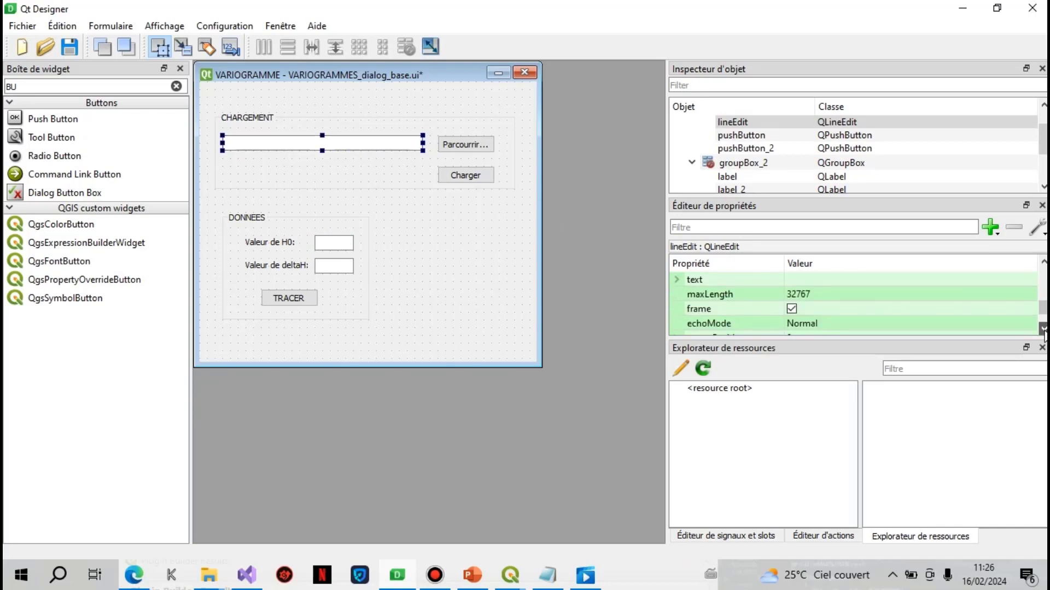
pyautogui.moveTo(1043, 311); pyautogui.dragTo(1043, 180)
pyautogui.click(825, 293)
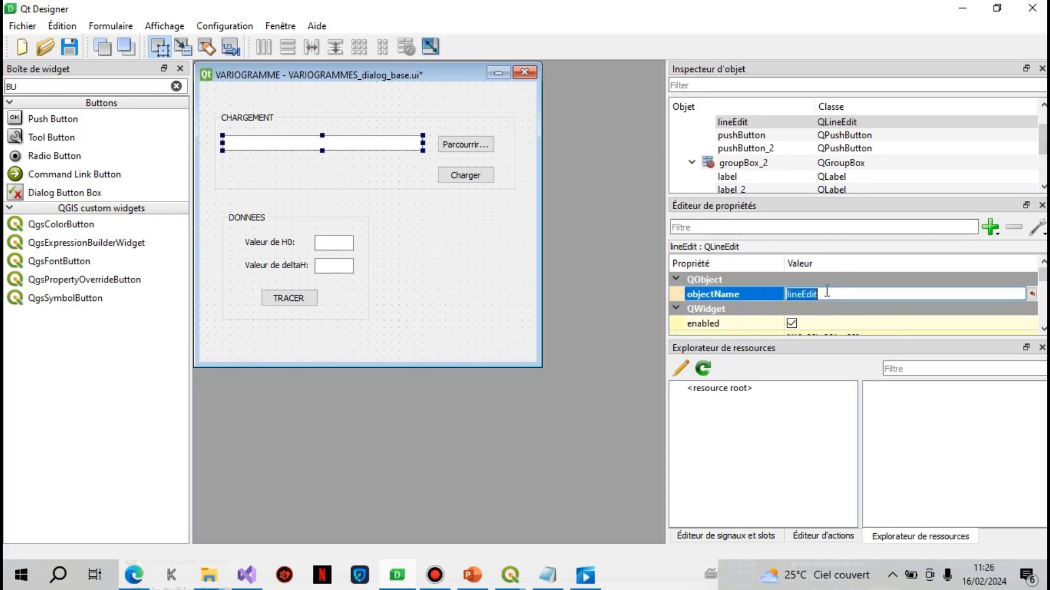
pyautogui.press('BackSpace')
pyautogui.write('li')
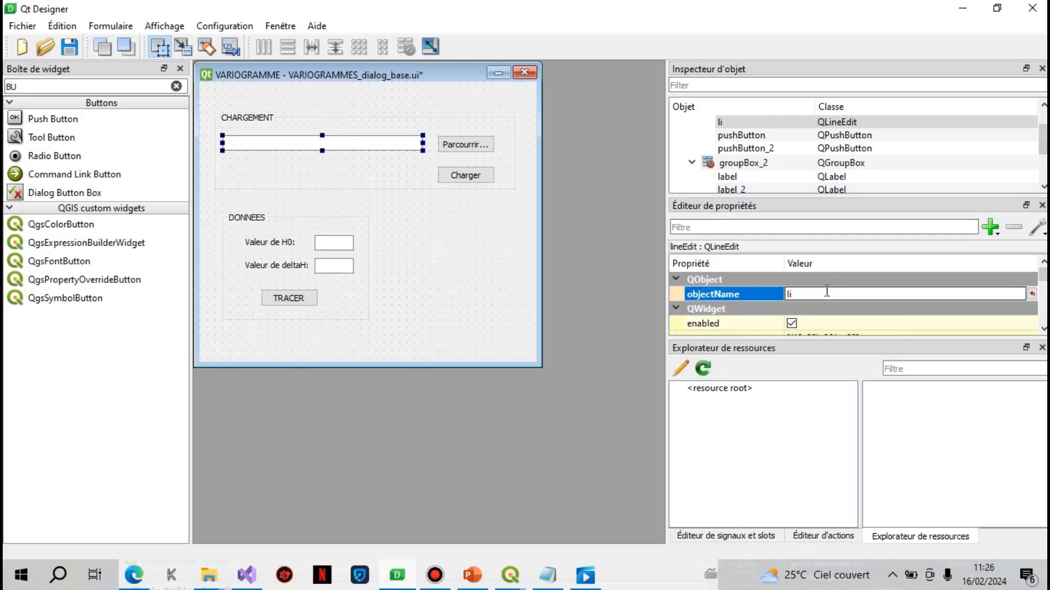
pyautogui.write('ne')
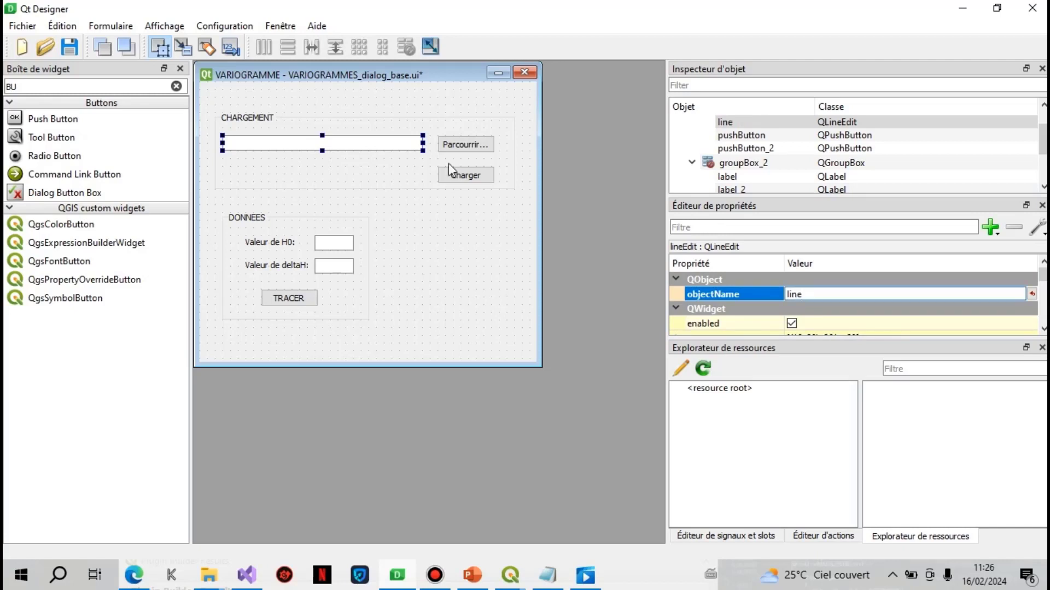
# Step: Set the object name of the line edit beside "Valeur de H0:" to "h0"
pyautogui.click(328, 244)
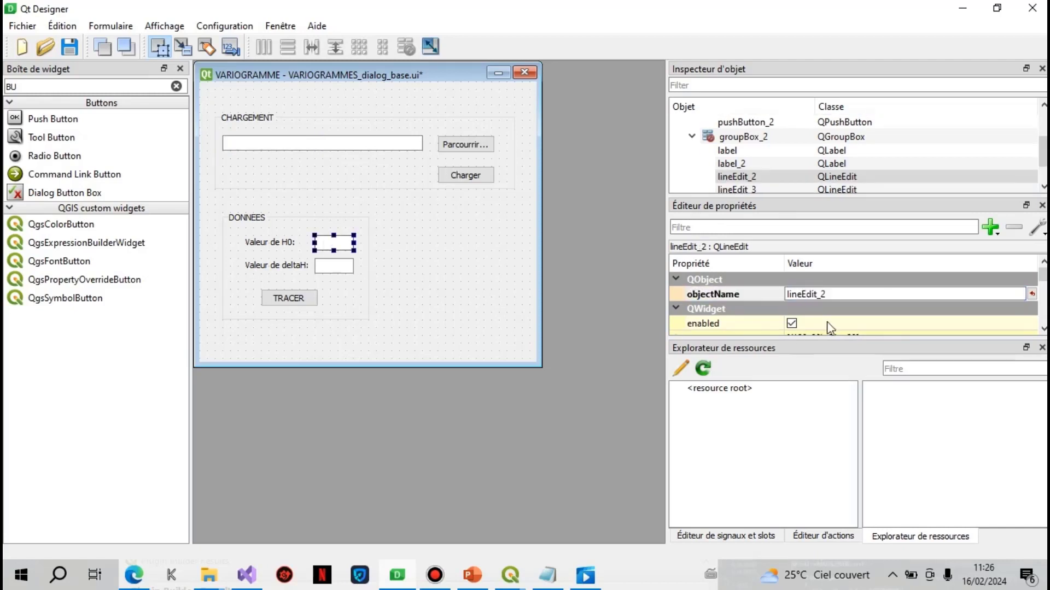
pyautogui.click(833, 294)
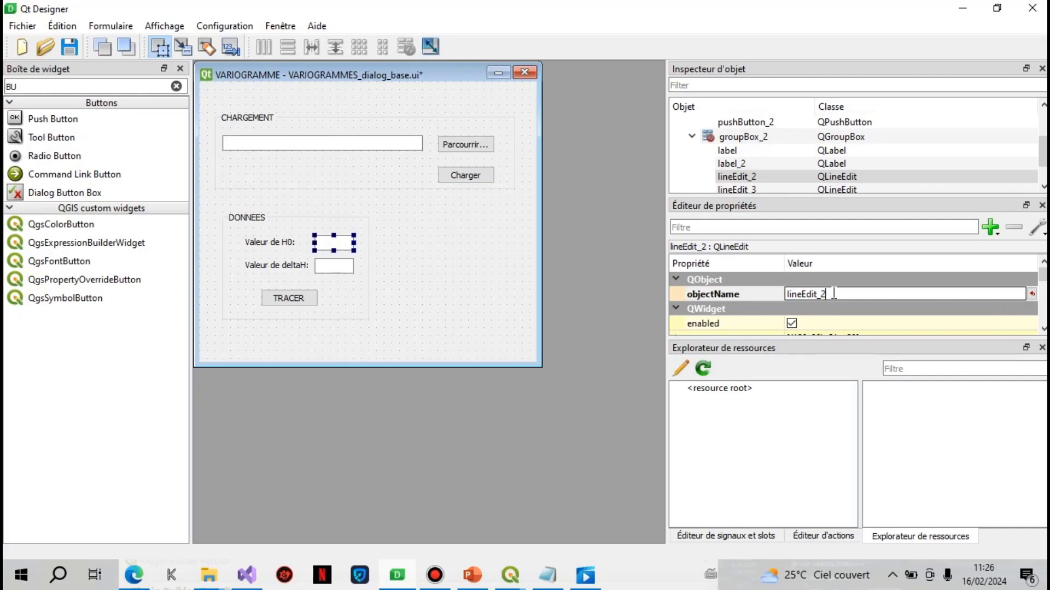
pyautogui.press('BackSpace')
pyautogui.press('BackSpace')
pyautogui.press('BackSpace')
pyautogui.press('BackSpace')
pyautogui.press('BackSpace')
pyautogui.press('BackSpace')
pyautogui.press('BackSpace')
pyautogui.press('BackSpace')
pyautogui.press('BackSpace')
pyautogui.press('BackSpace')
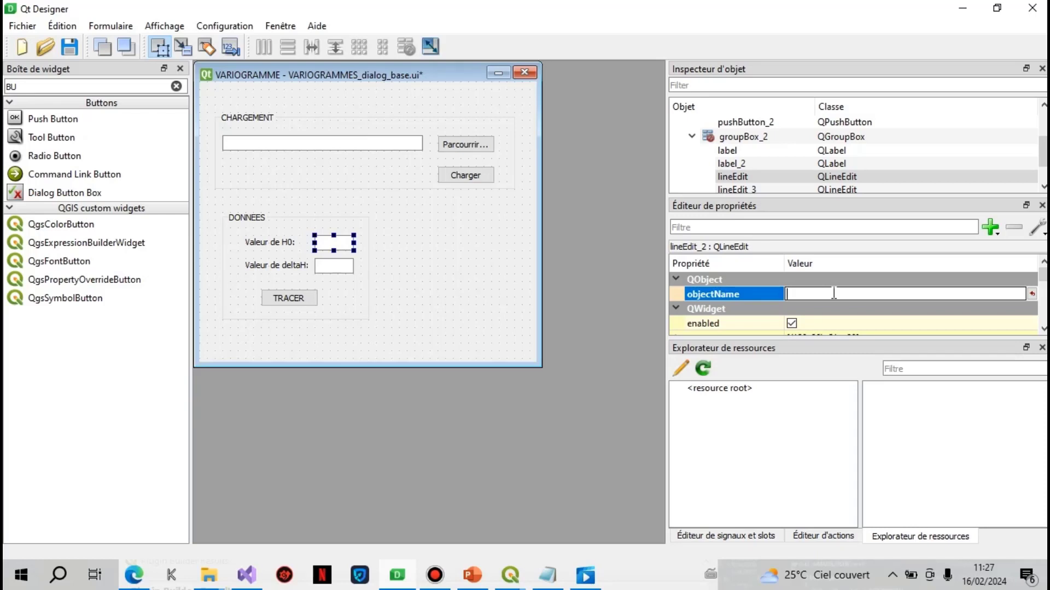
pyautogui.write('h')
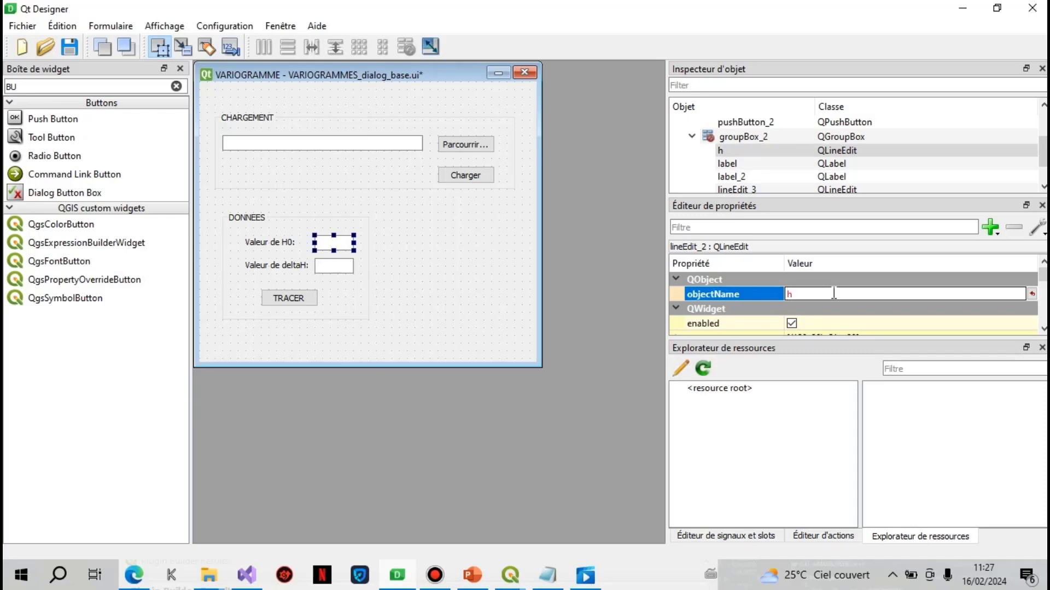
pyautogui.write('0')
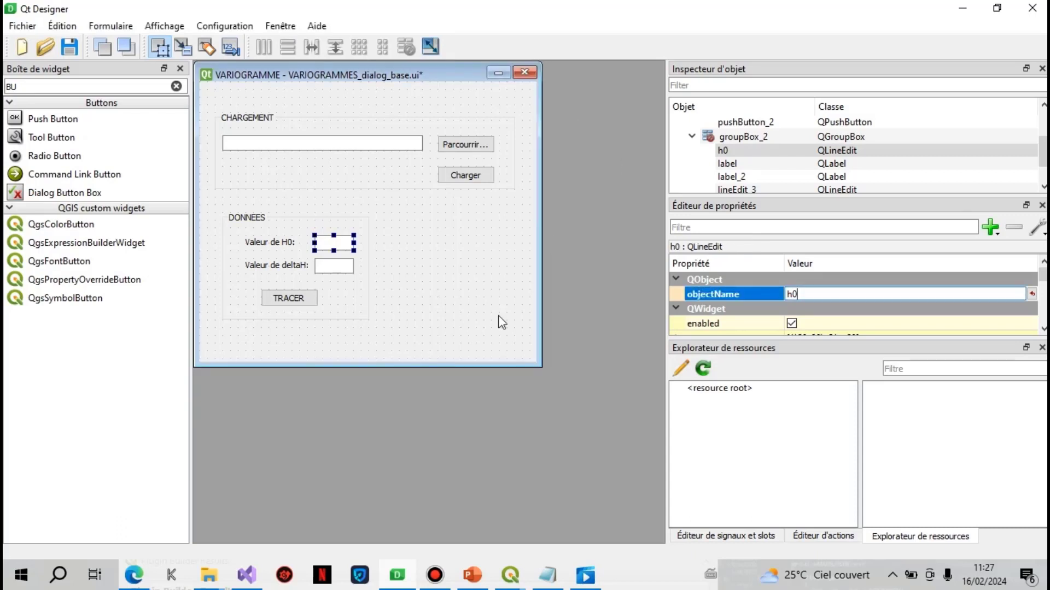
# Step: Set the object name of the line edit beside "Valeur de deltaH:" to "DeltaH"
pyautogui.click(337, 267)
pyautogui.click(826, 294)
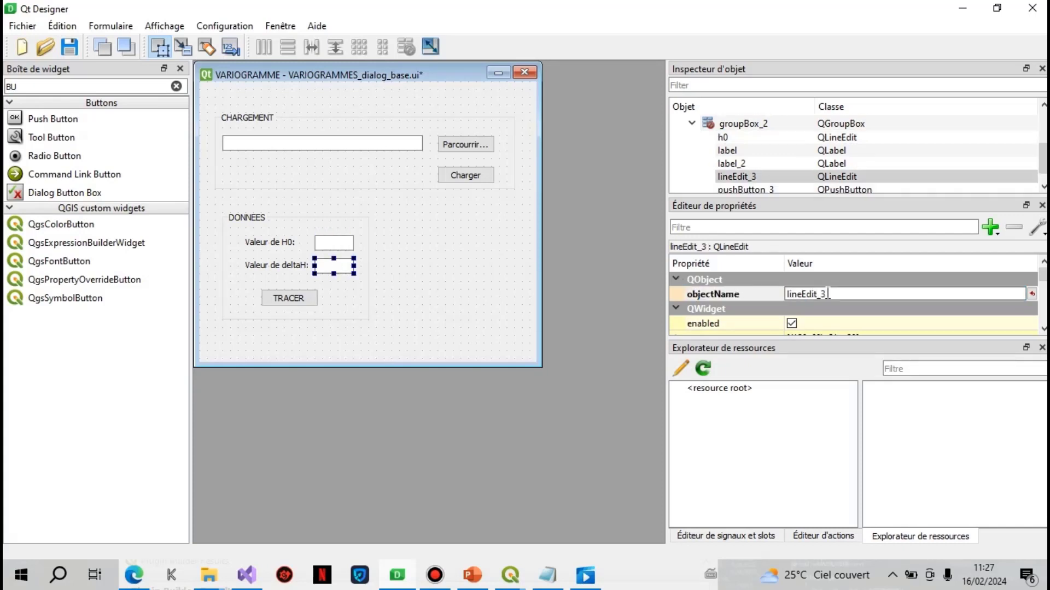
pyautogui.doubleClick(828, 295)
pyautogui.write('D')
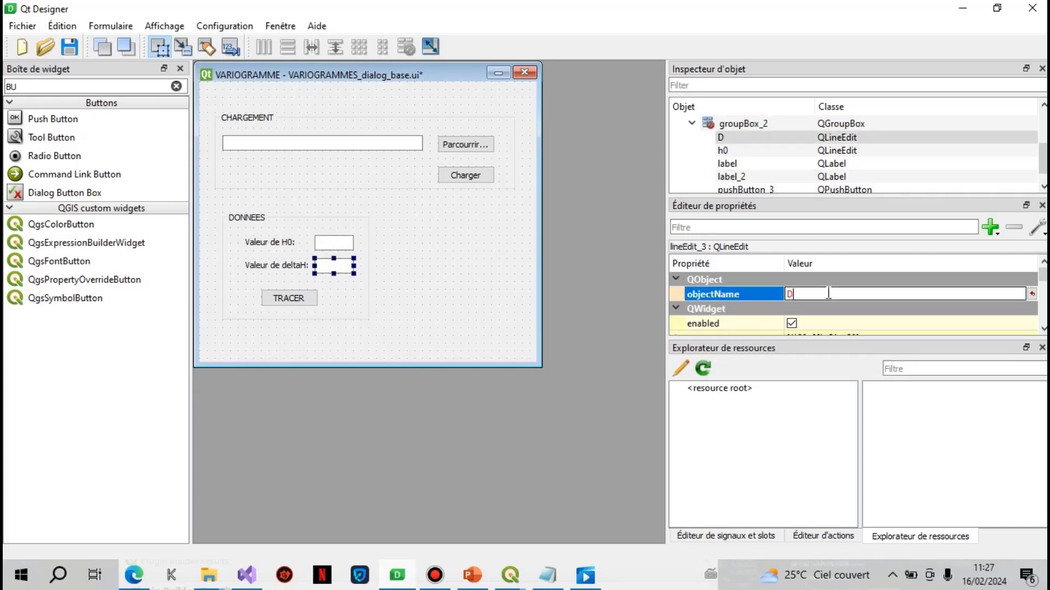
pyautogui.write('eltaH')
pyautogui.click(456, 273)
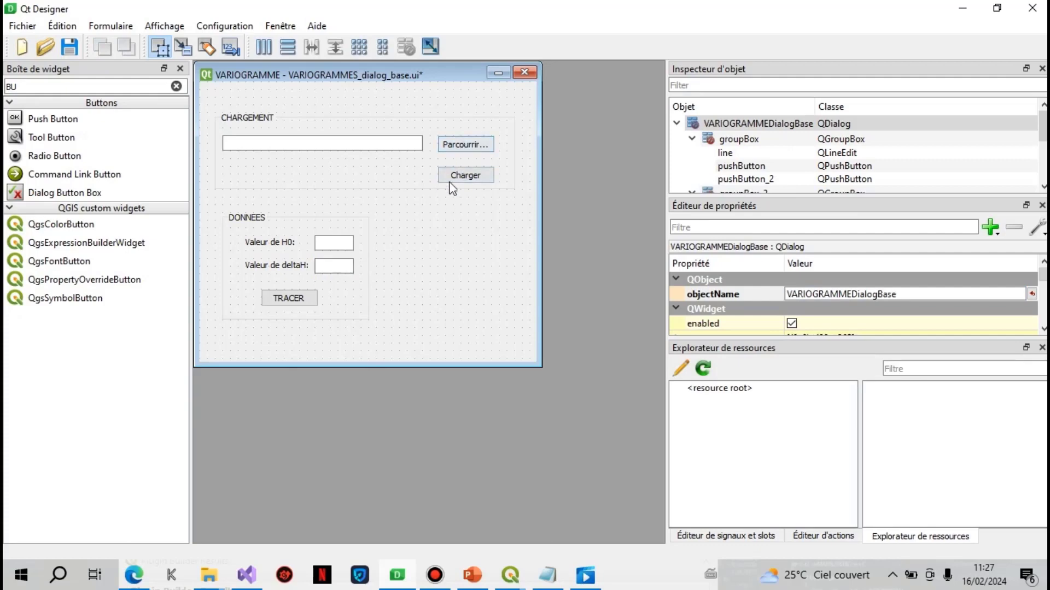
# Step: Check the three push buttons' object names, and set that of the "Parcourrir..." button to "parcours"
pyautogui.click(458, 148)
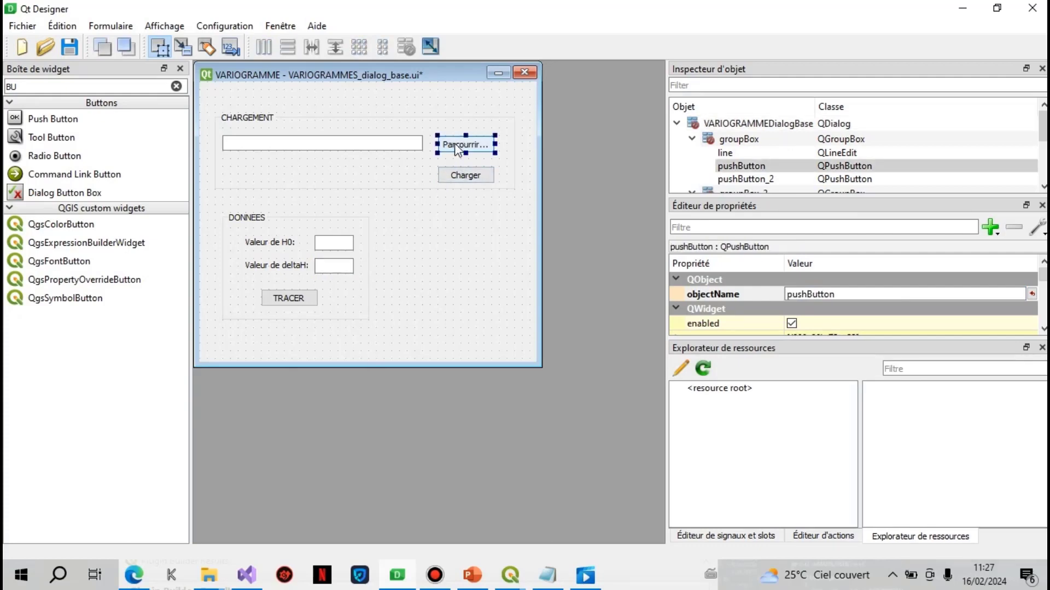
pyautogui.click(465, 175)
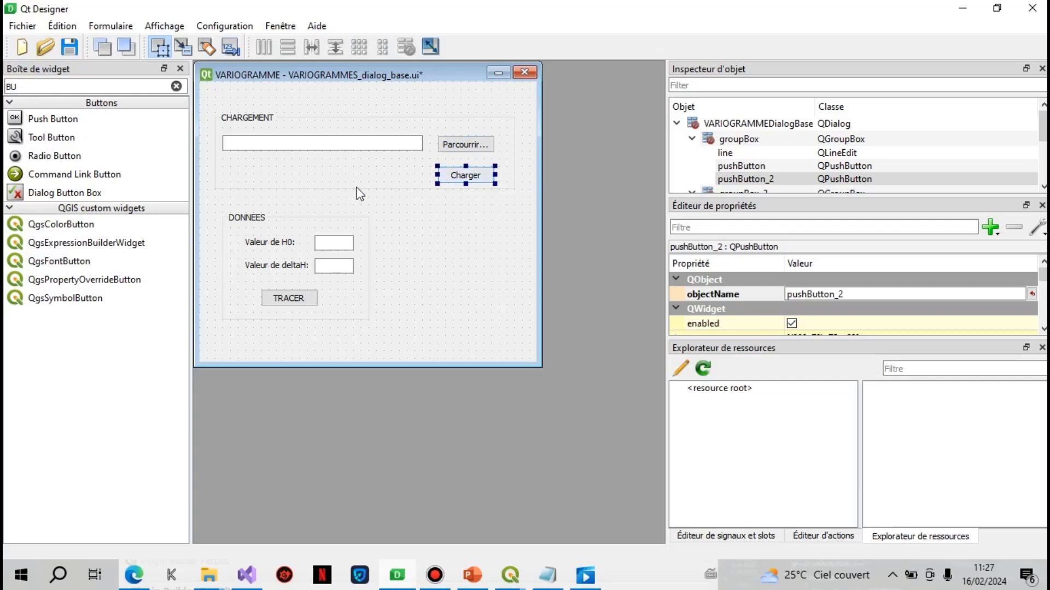
pyautogui.click(300, 303)
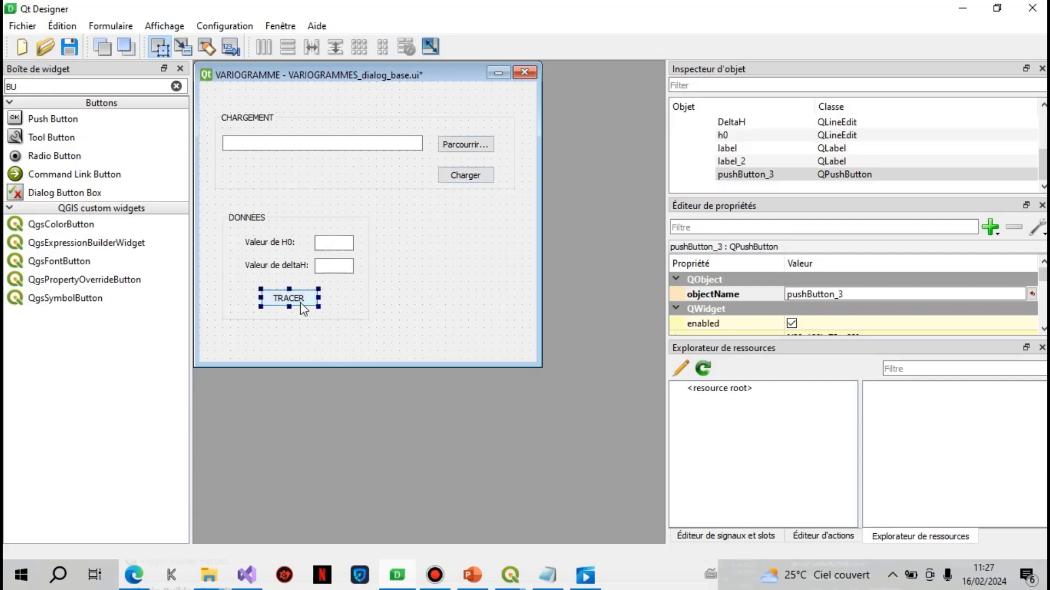
pyautogui.click(453, 152)
pyautogui.click(845, 294)
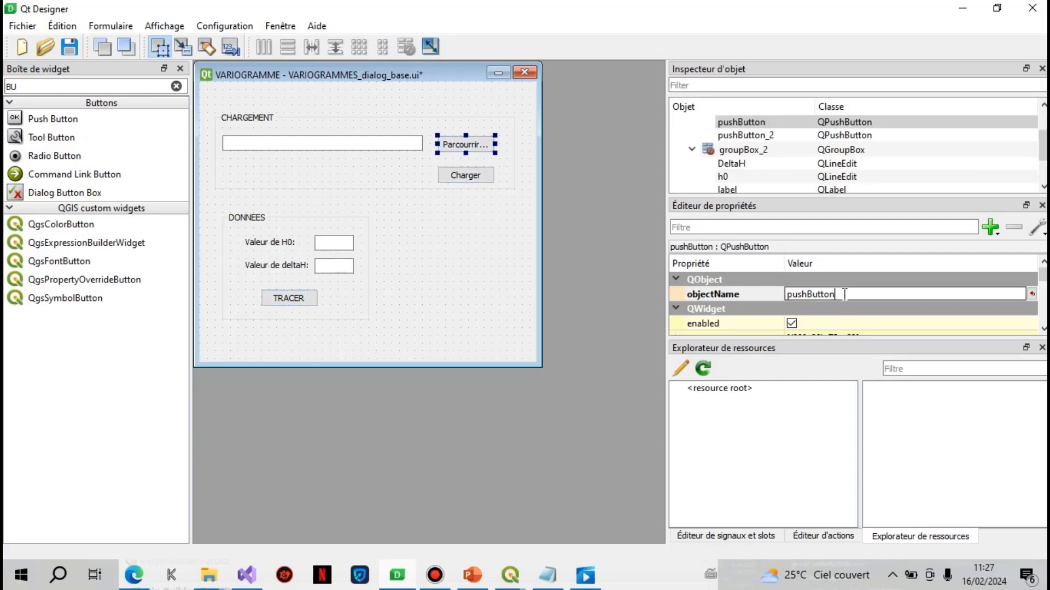
pyautogui.doubleClick(845, 294)
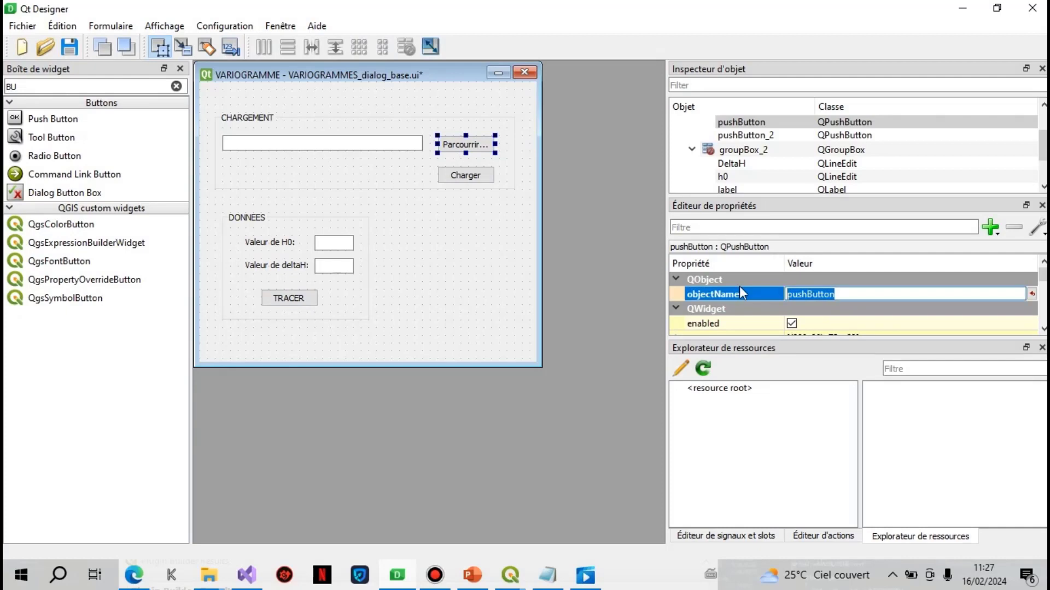
pyautogui.write('pa')
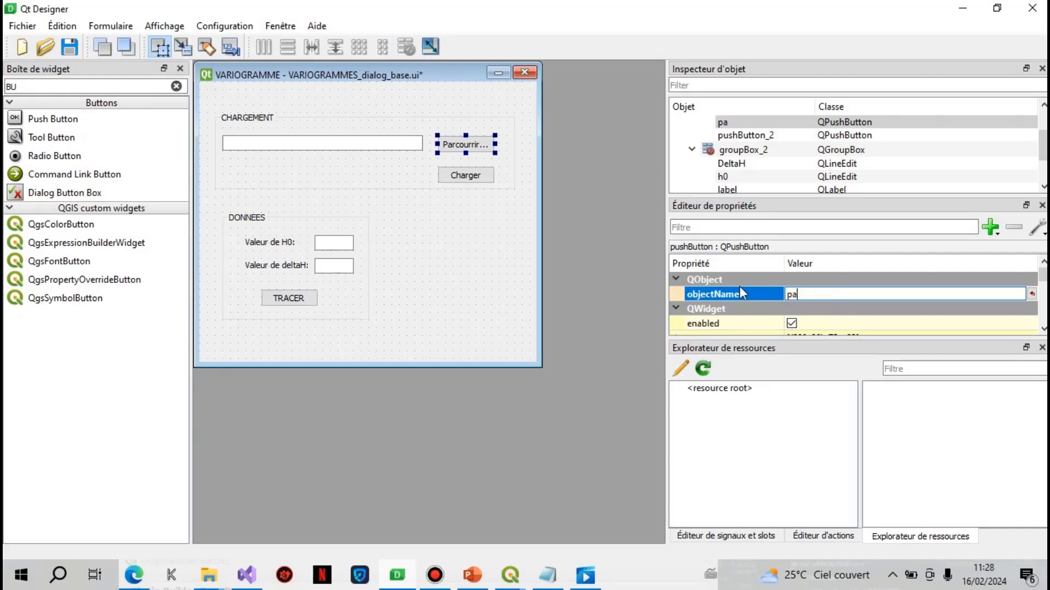
pyautogui.write('rcours')
# Step: Set the object name of the "Charger" button in the CHARGEMENT group to "charger"
pyautogui.click(465, 176)
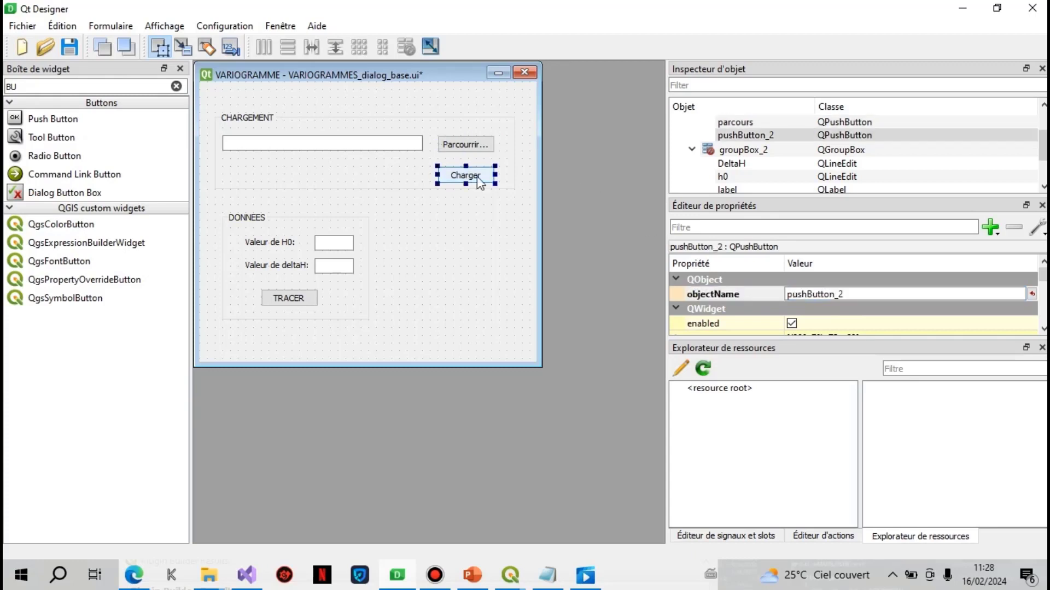
pyautogui.click(741, 295)
pyautogui.write('charger')
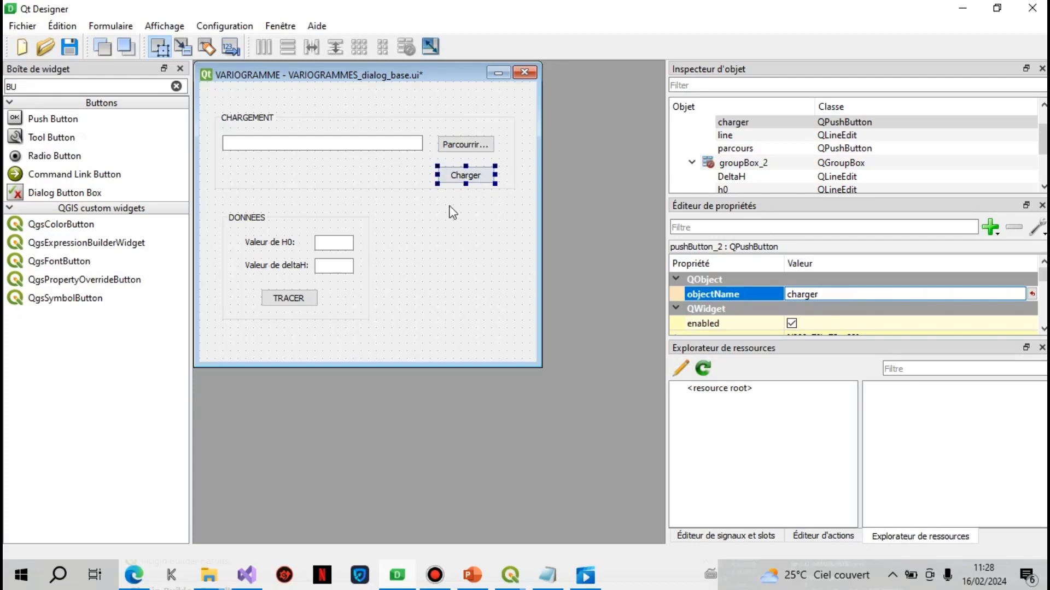
# Step: Set the object name of the TRACER button in the DONNEES group to "tracer"
pyautogui.click(347, 292)
pyautogui.click(295, 298)
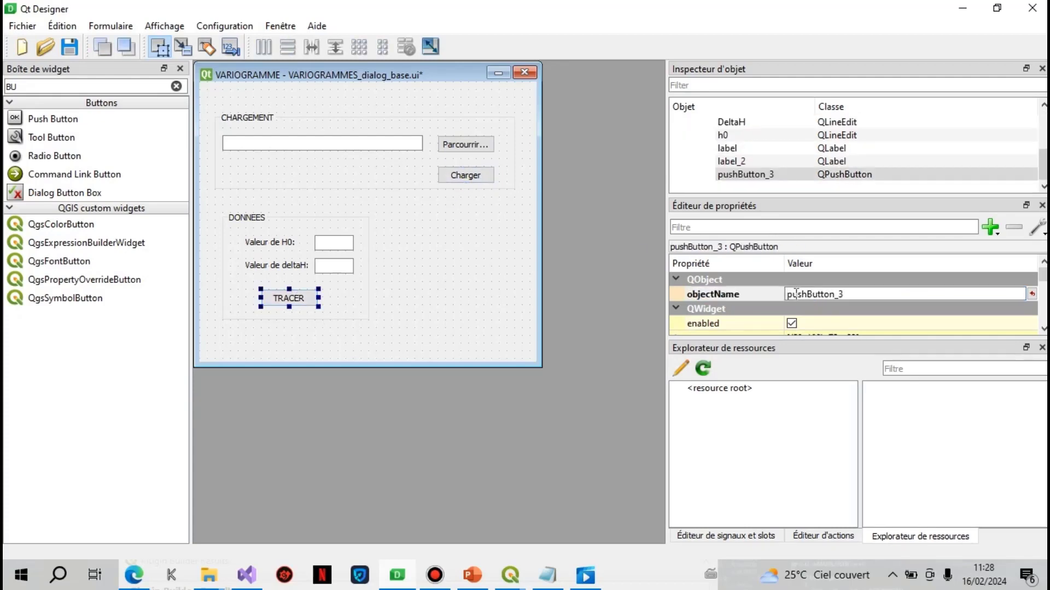
pyautogui.click(713, 298)
pyautogui.write('t')
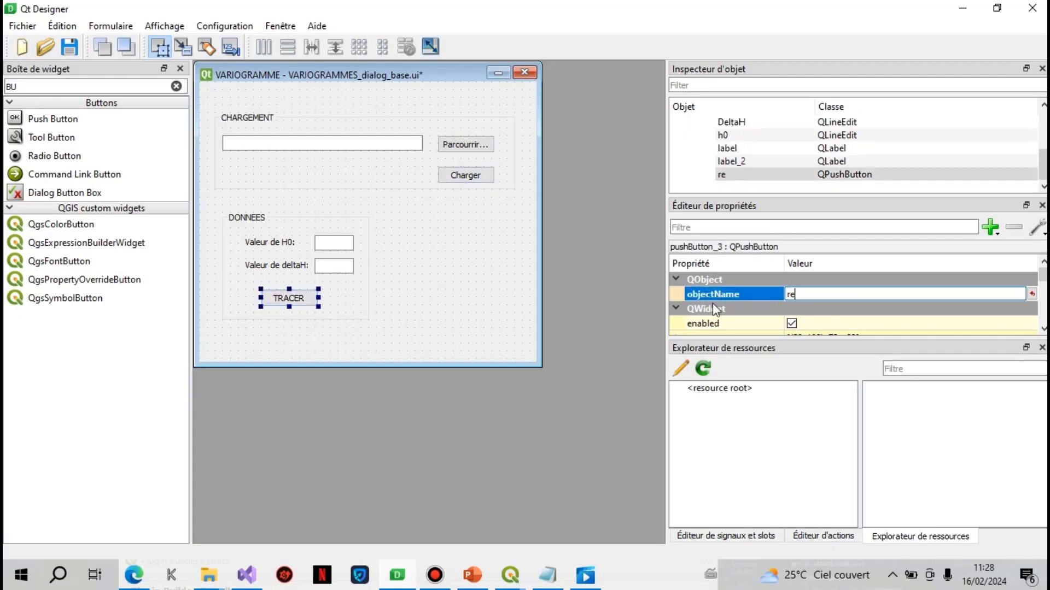
pyautogui.write('racer')
pyautogui.click(495, 279)
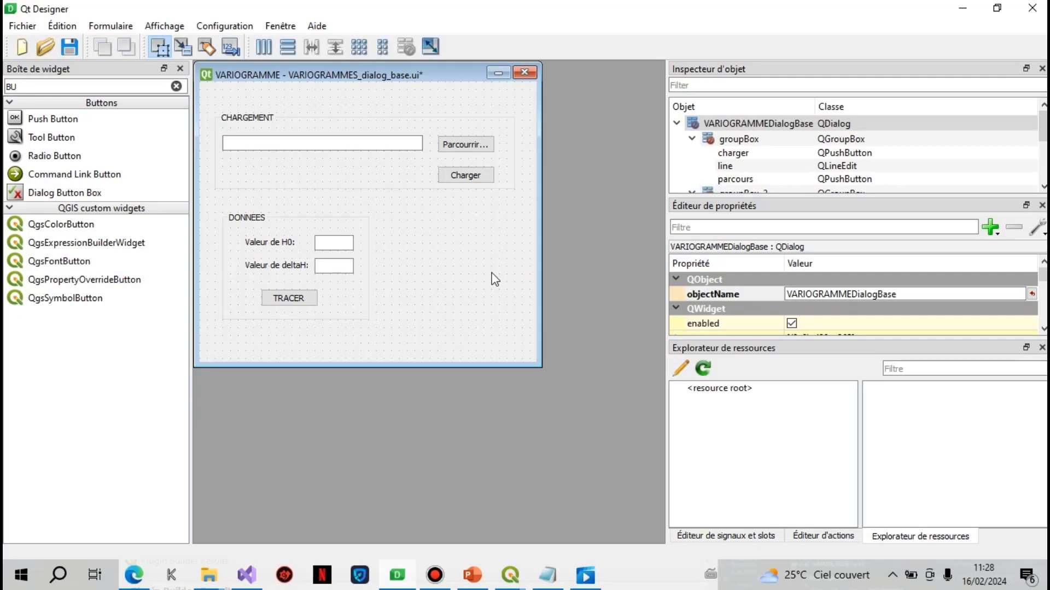
pyautogui.click(22, 26)
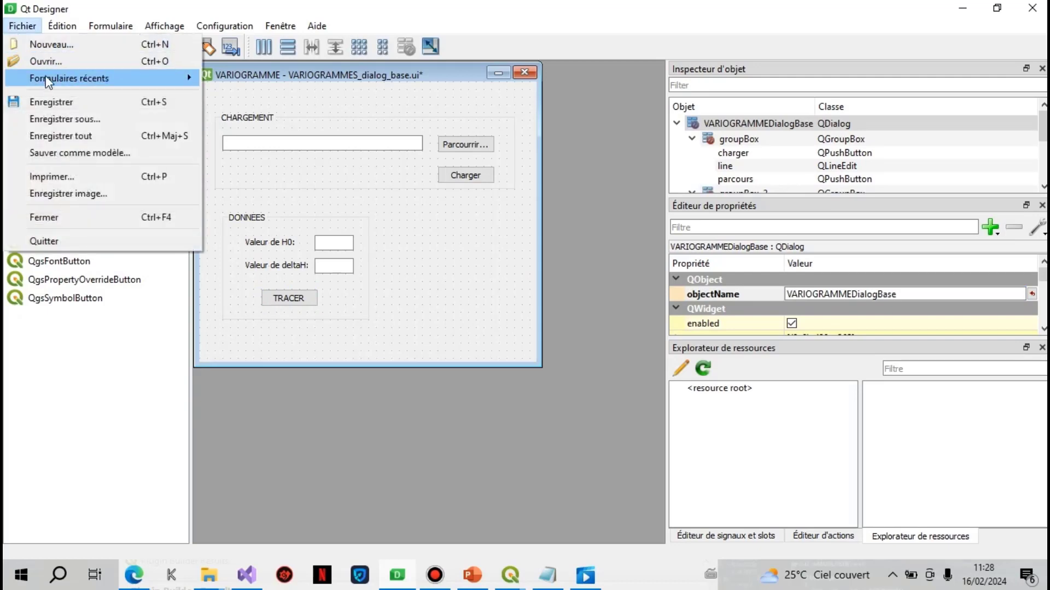
pyautogui.click(54, 115)
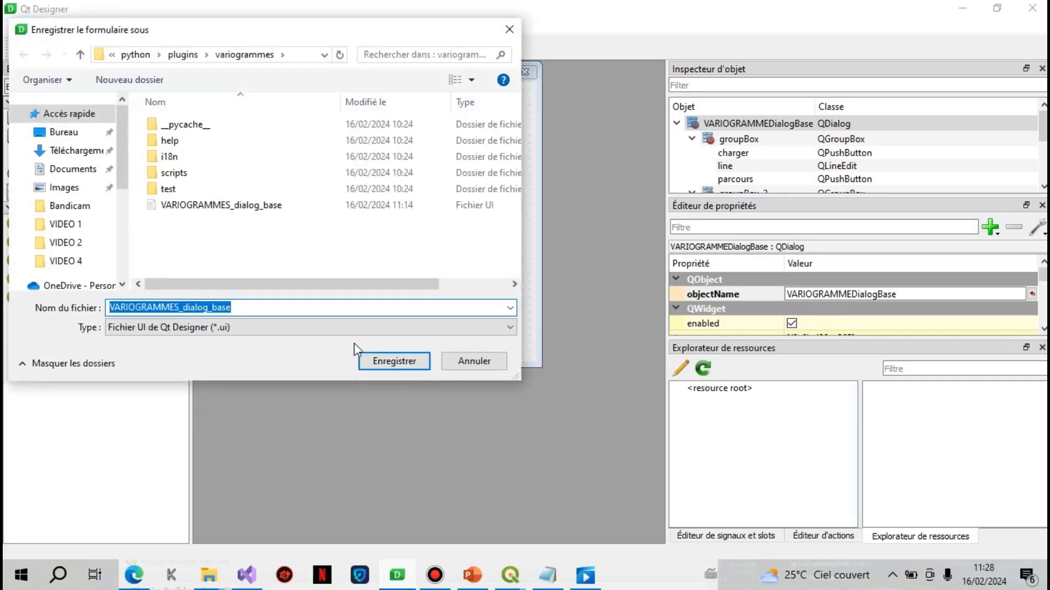
pyautogui.click(509, 28)
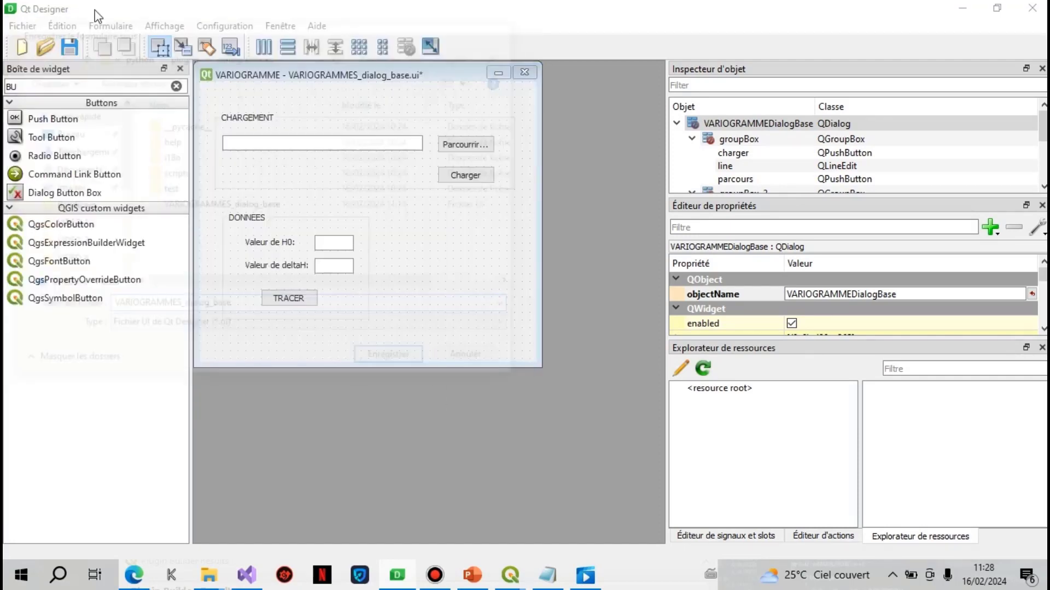
# Step: Save the dialog form under its existing file name, VARIOGRAMMES_dialog_base.ui
pyautogui.click(20, 28)
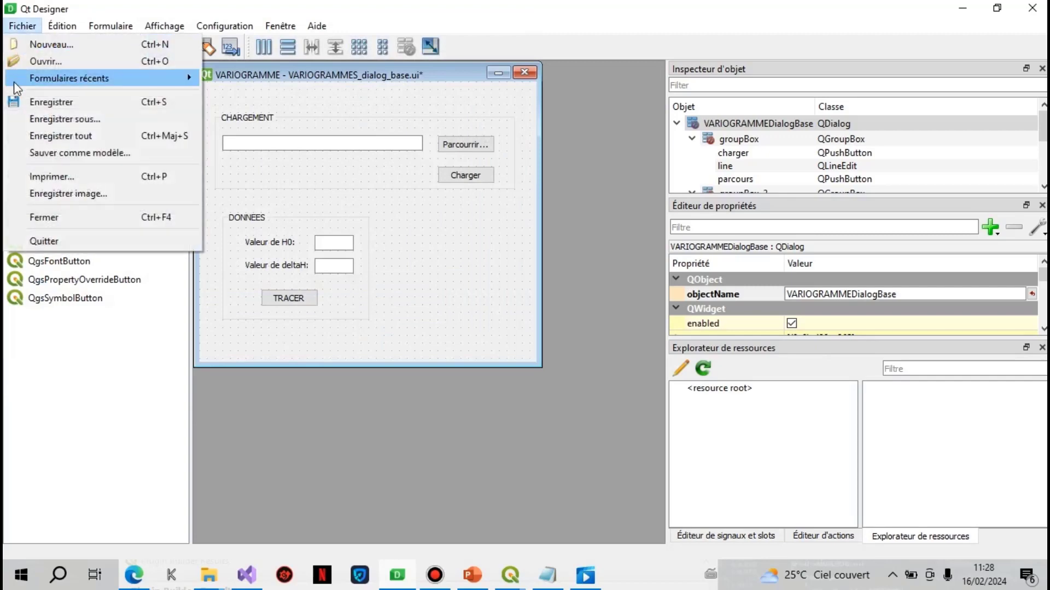
pyautogui.click(44, 102)
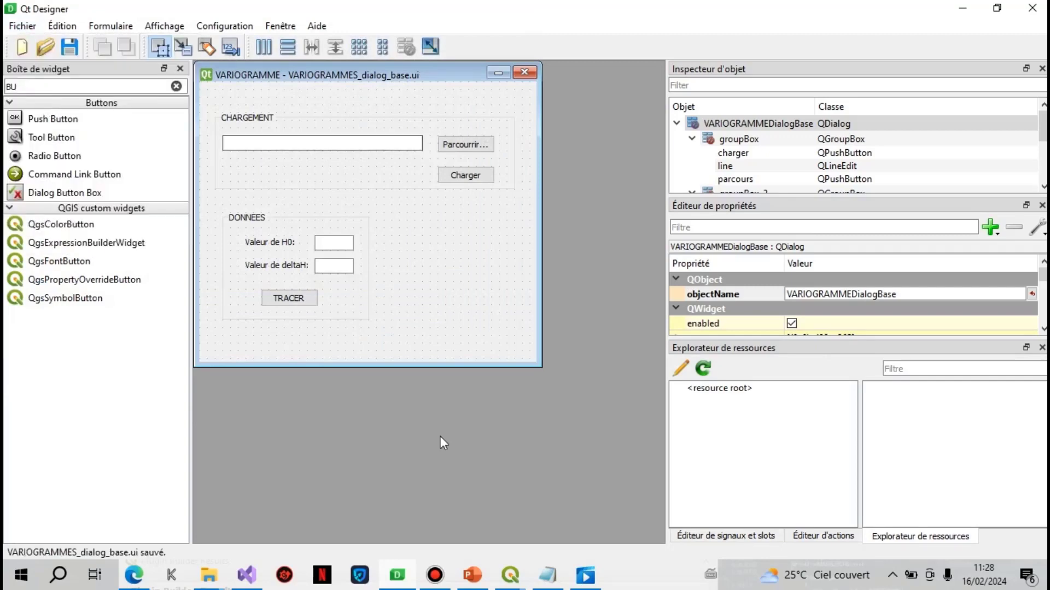
# Step: Switch to the main QGIS window and reload the variogrammes plugin
pyautogui.moveTo(514, 584)
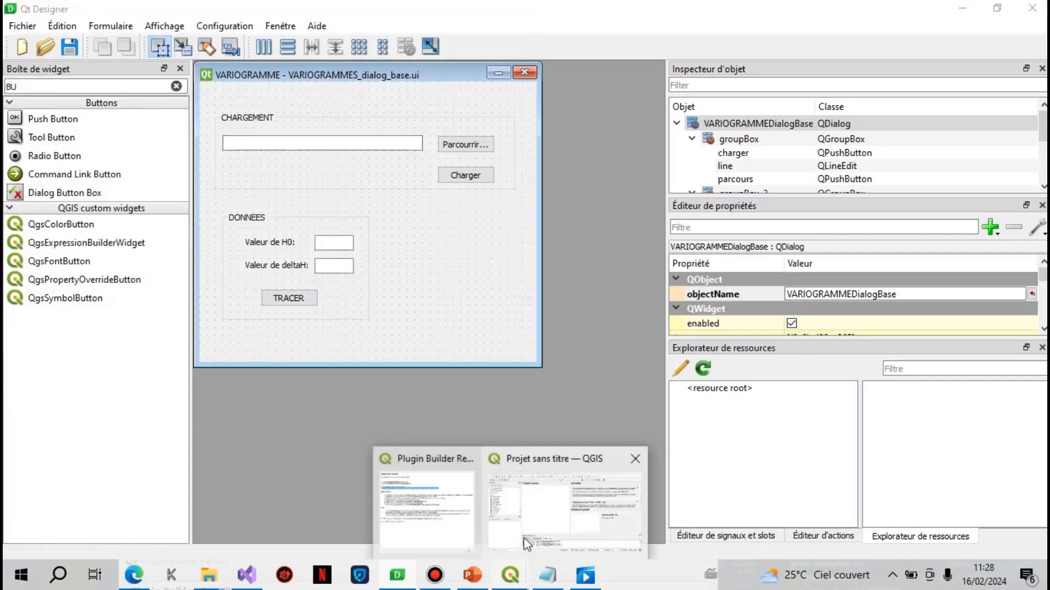
pyautogui.click(569, 503)
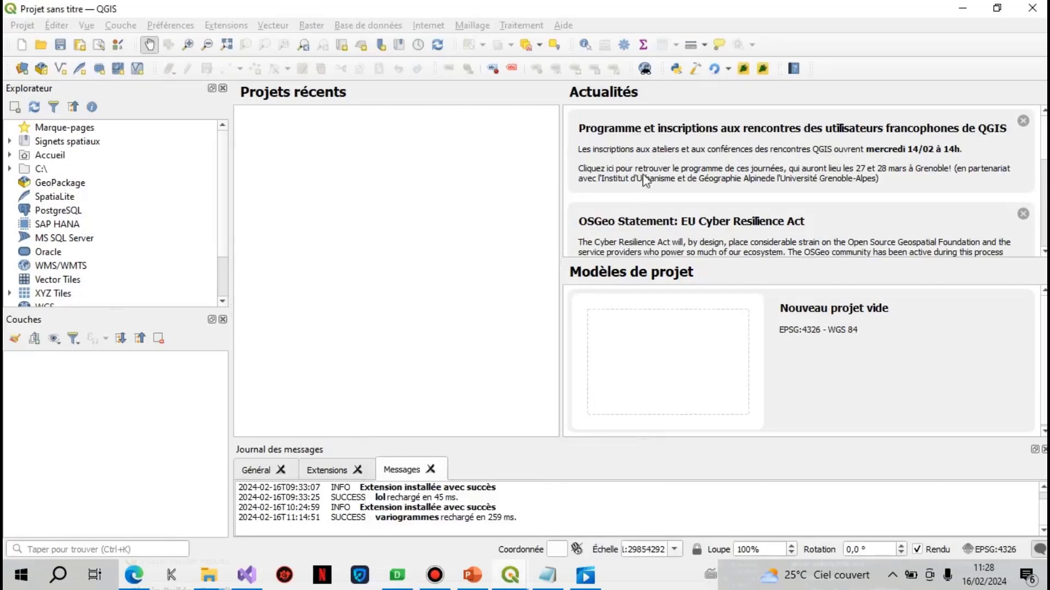
pyautogui.click(713, 70)
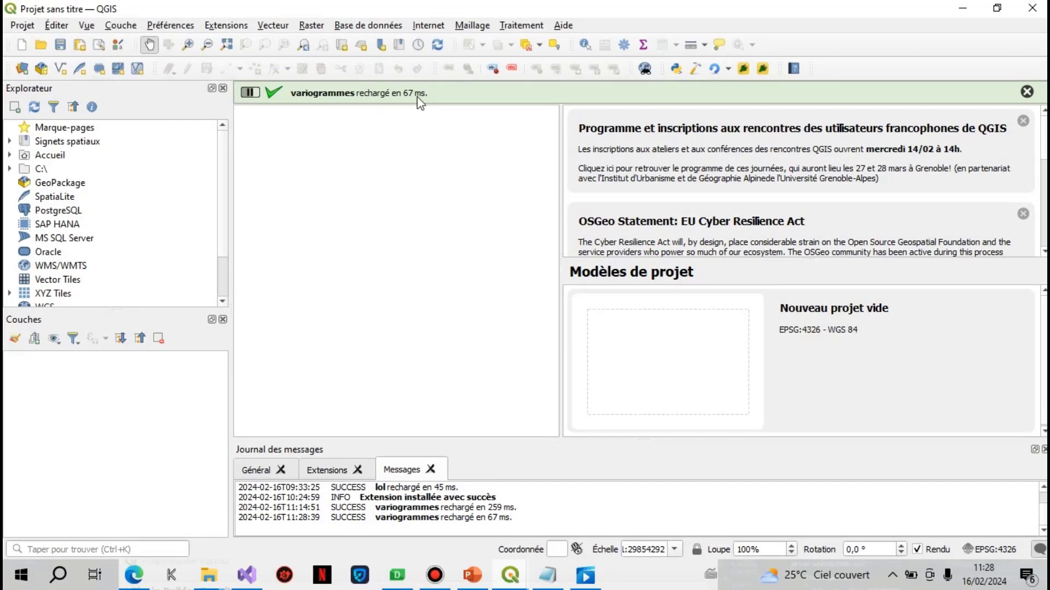
# Step: Open the VARIOGRAMME plugin dialog and try its CHARGEMENT and DONNEES input fields and the "Parcourrir..." and TRACER buttons
pyautogui.click(761, 70)
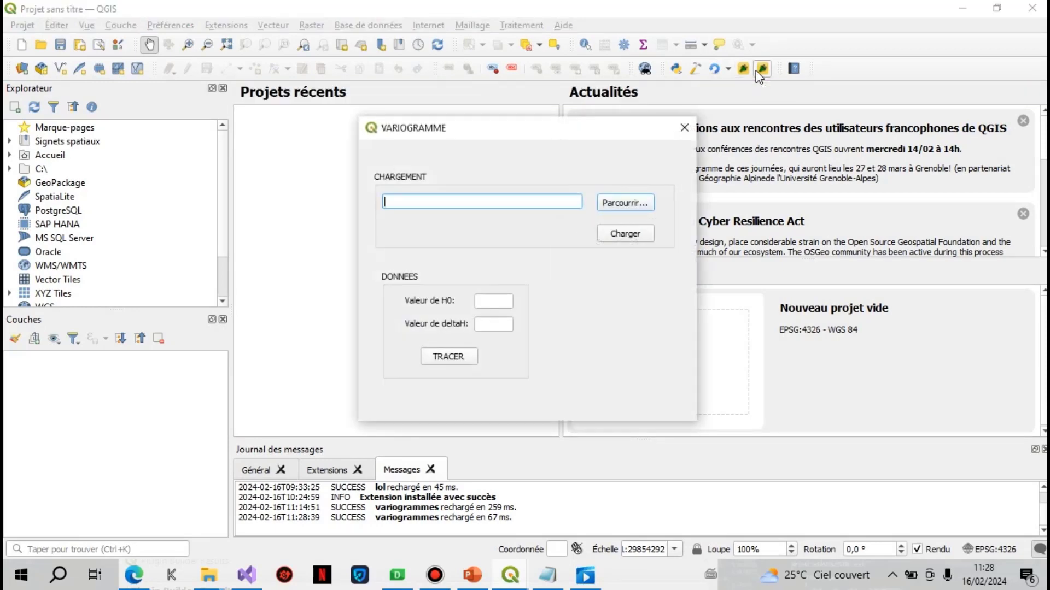
pyautogui.click(451, 360)
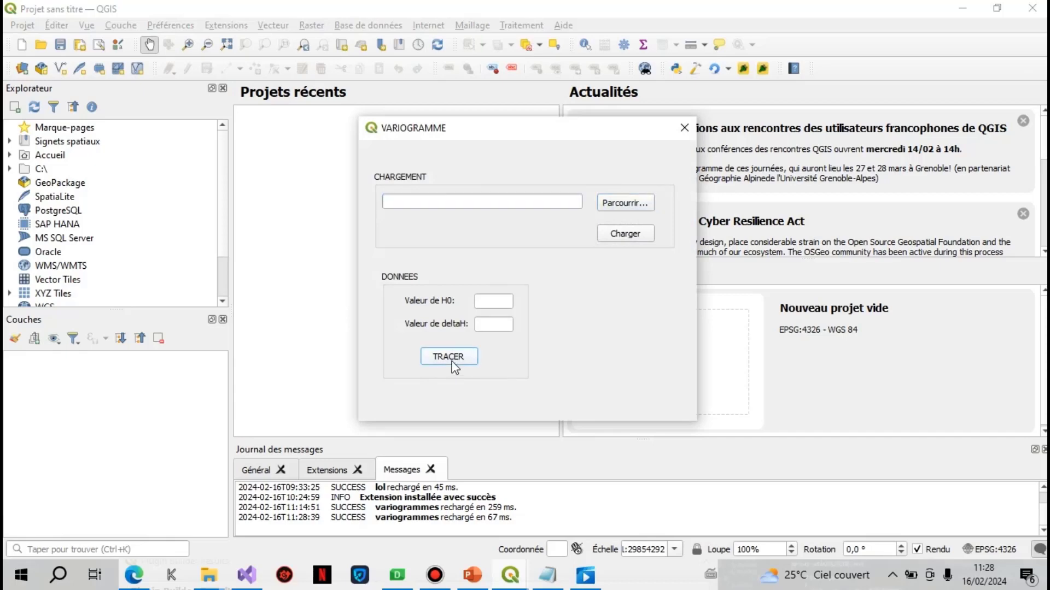
pyautogui.click(623, 202)
pyautogui.click(443, 203)
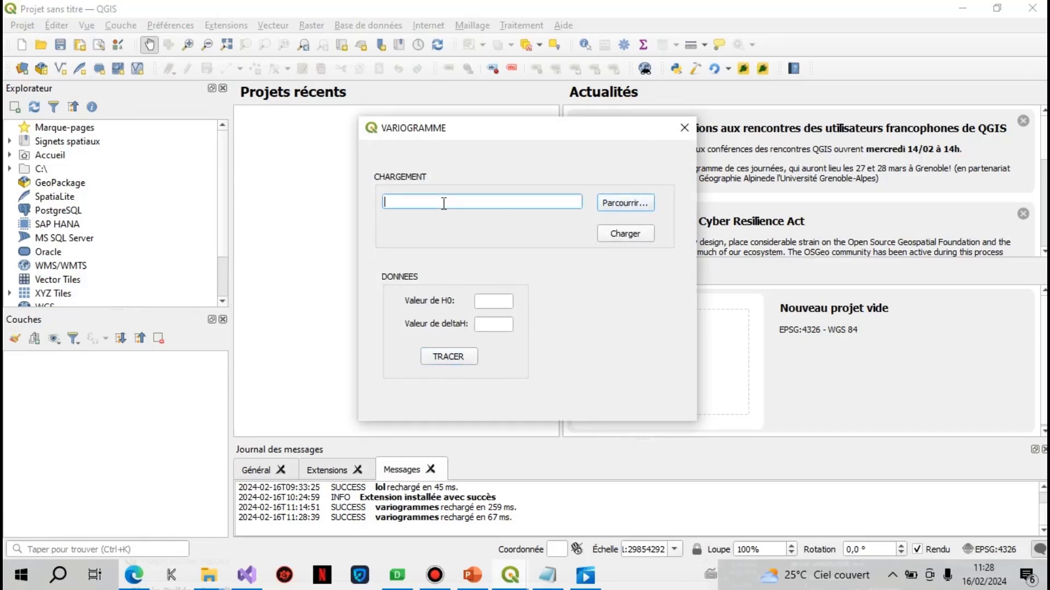
pyautogui.click(450, 357)
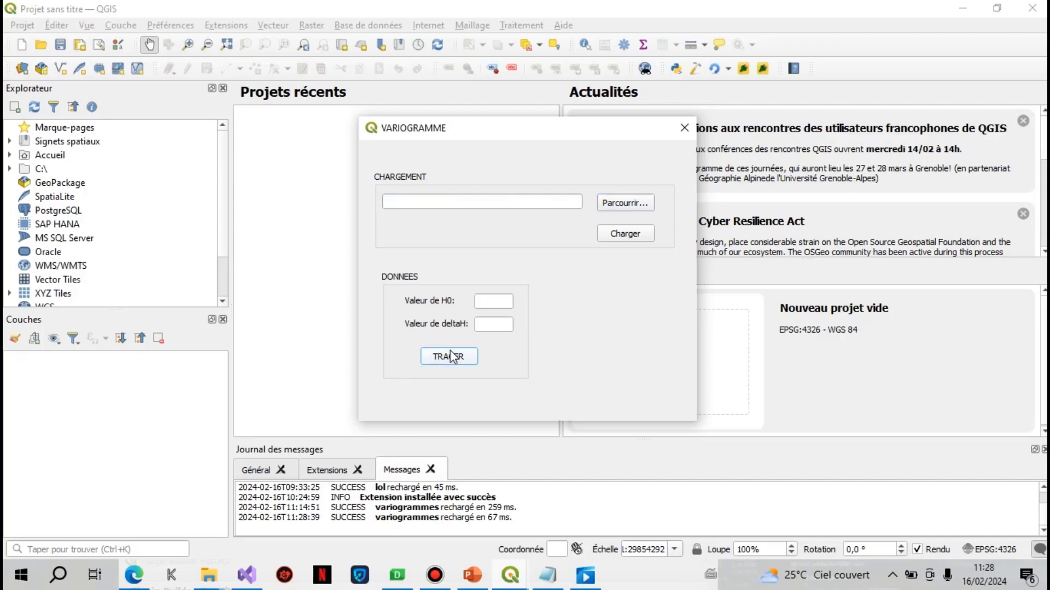
pyautogui.click(484, 325)
pyautogui.click(487, 303)
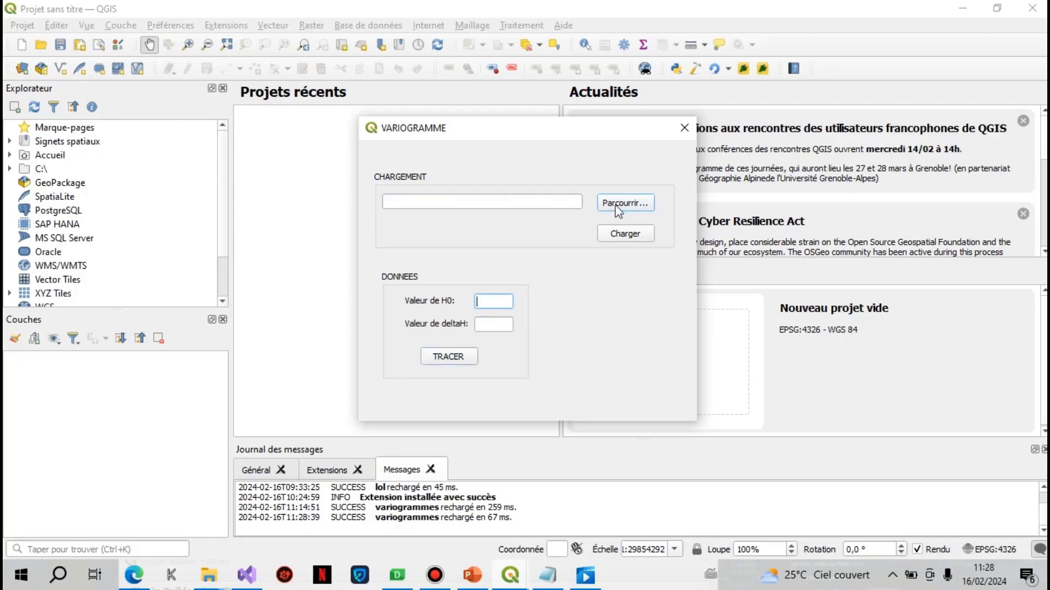
pyautogui.click(551, 203)
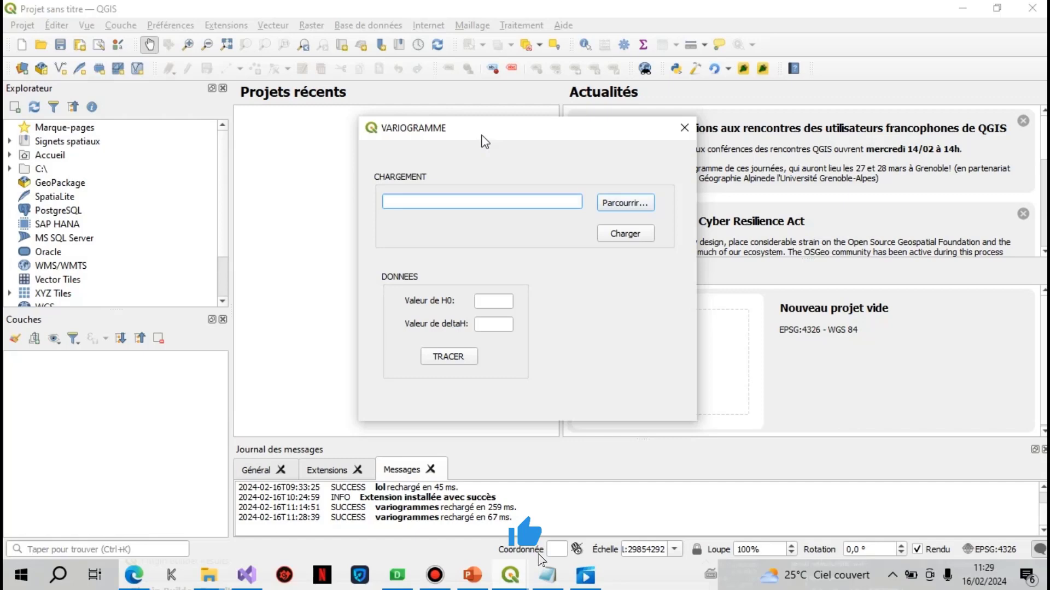
pyautogui.moveTo(485, 142); pyautogui.dragTo(520, 141)
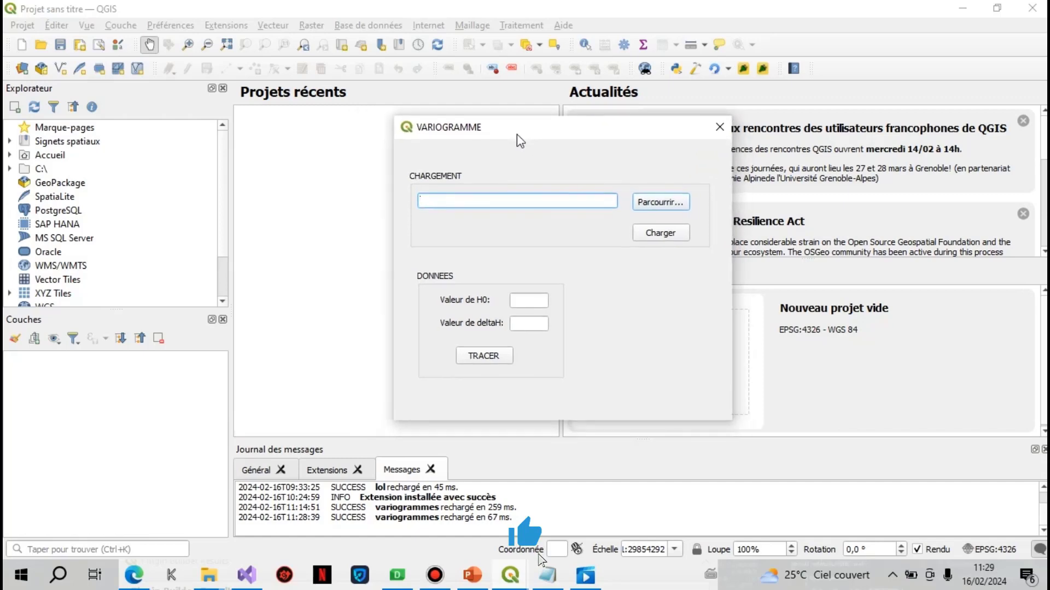